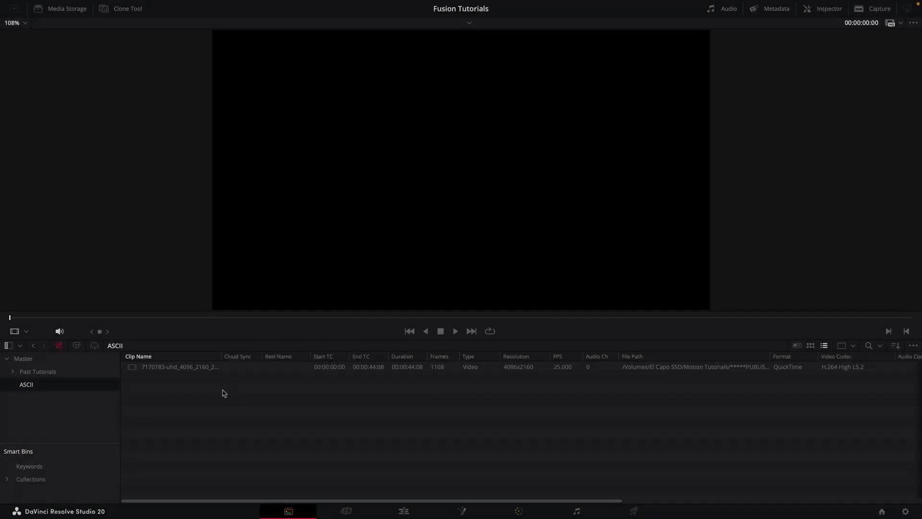
- Create a Fusion composition clip named ASCII, 00:00:10:00 long at 25 fps, in the ASCII bin
right_click(189, 405)
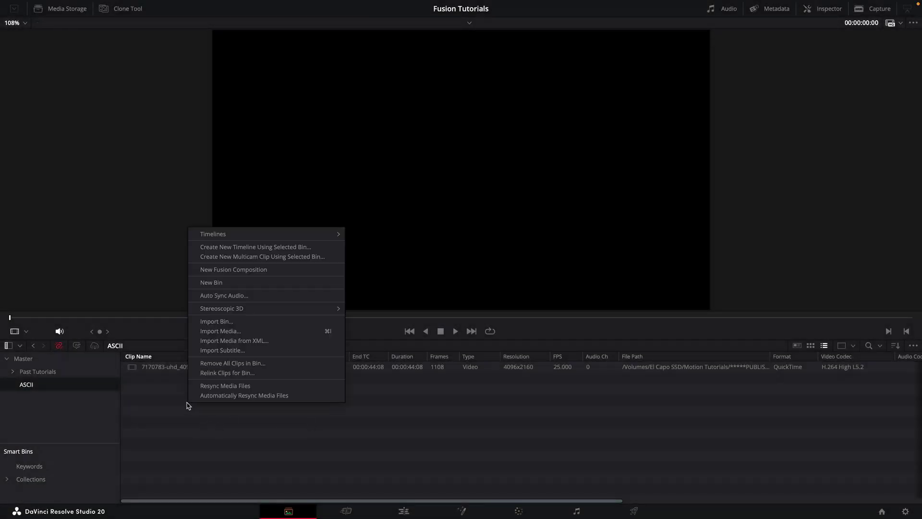
click(258, 268)
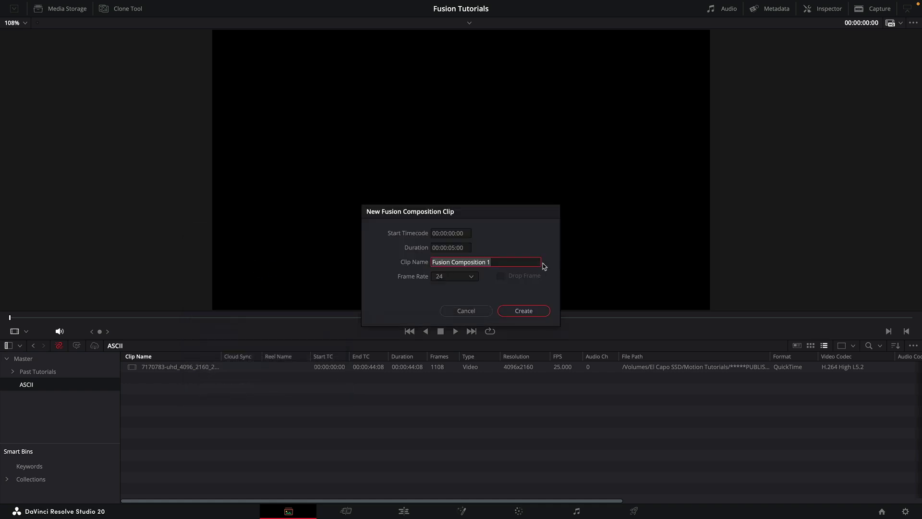
click(466, 248)
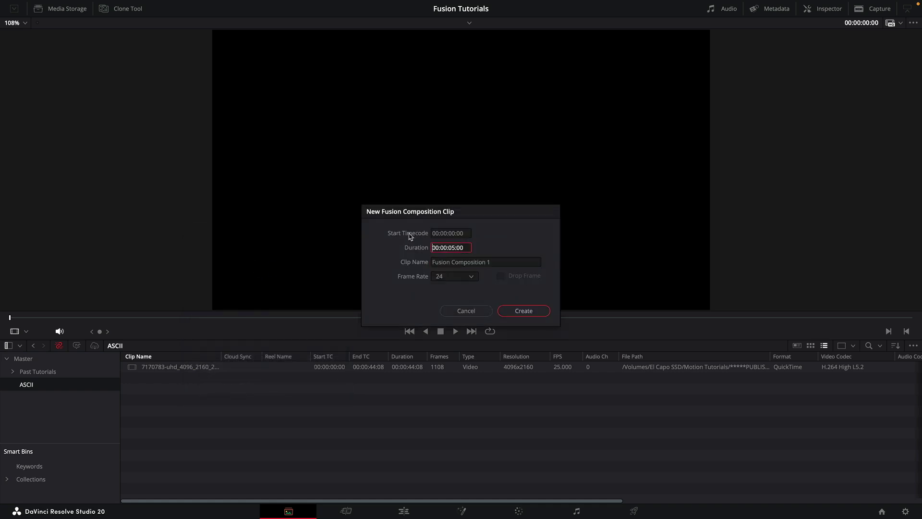
text(1000)
click(469, 276)
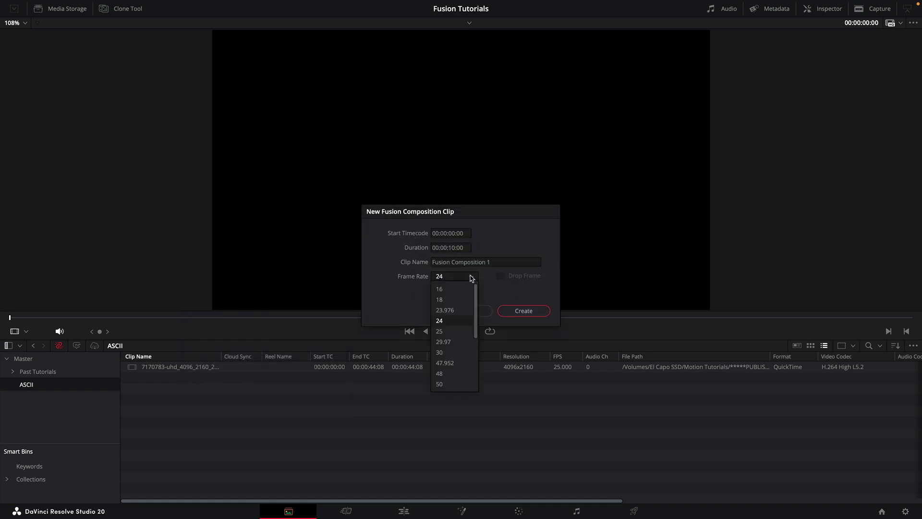
click(442, 331)
triple_click(518, 263)
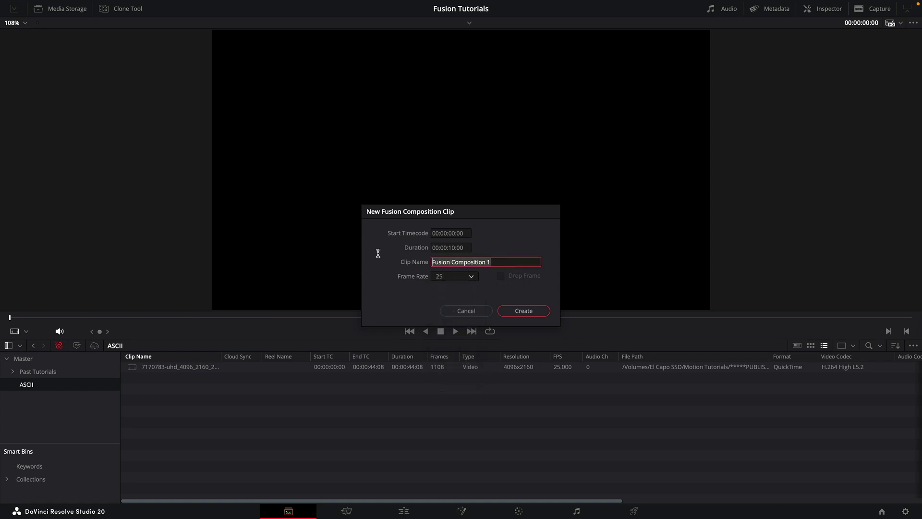
text(ASCII)
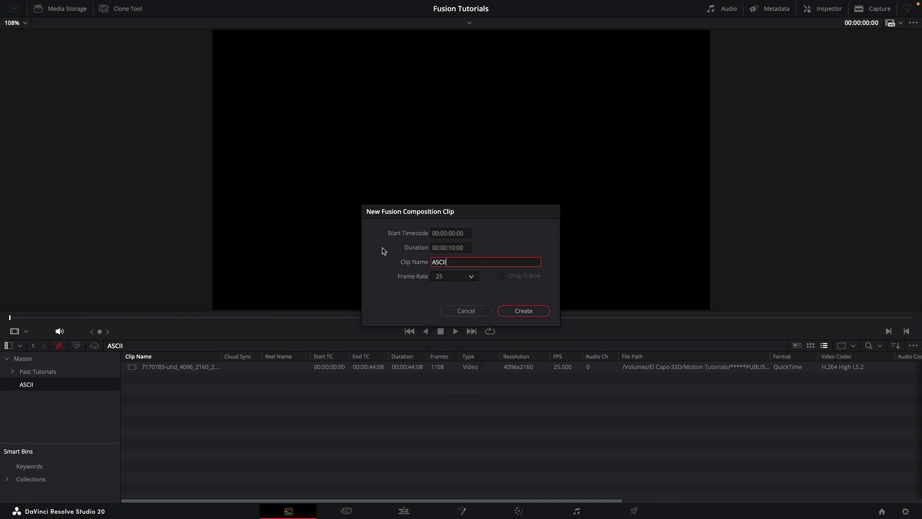
click(529, 314)
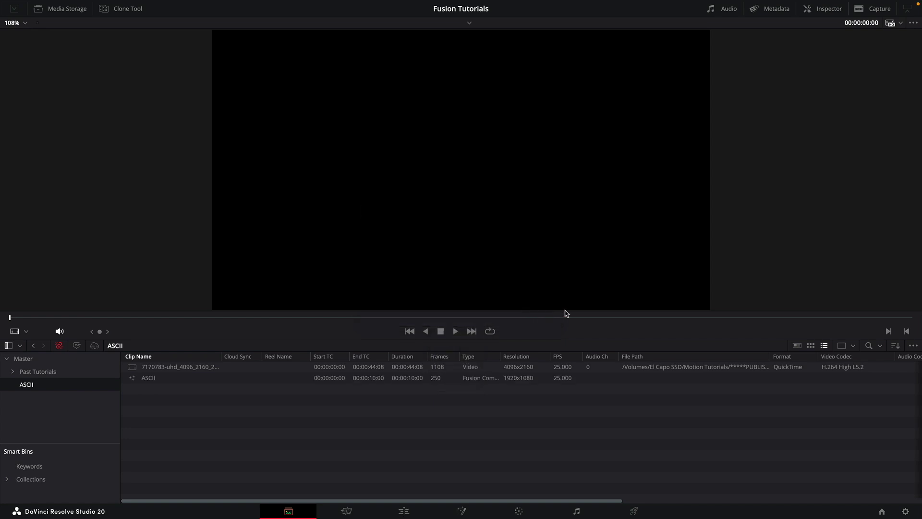
- Open ASCII in Fusion, add the astronaut clip as MediaIn1, and arrange it beside MediaOut1
double_click(134, 379)
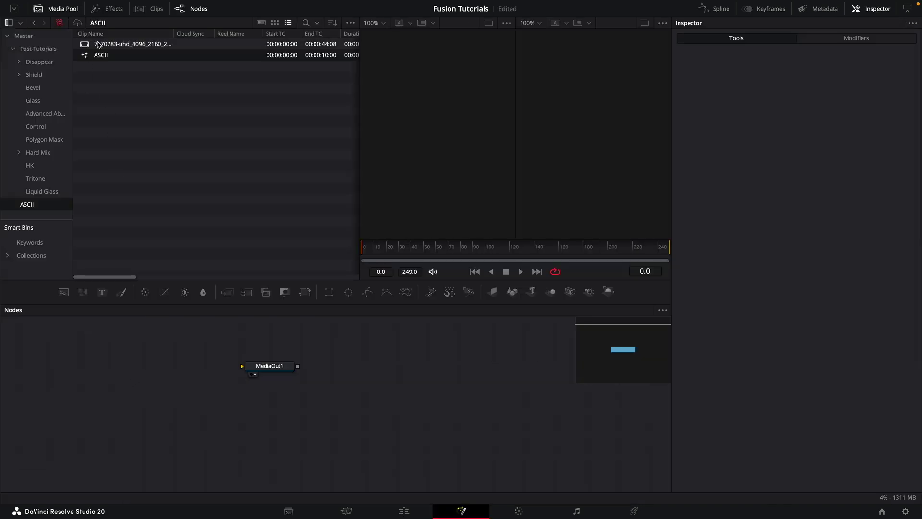
drag(85, 45, 115, 372)
click(44, 8)
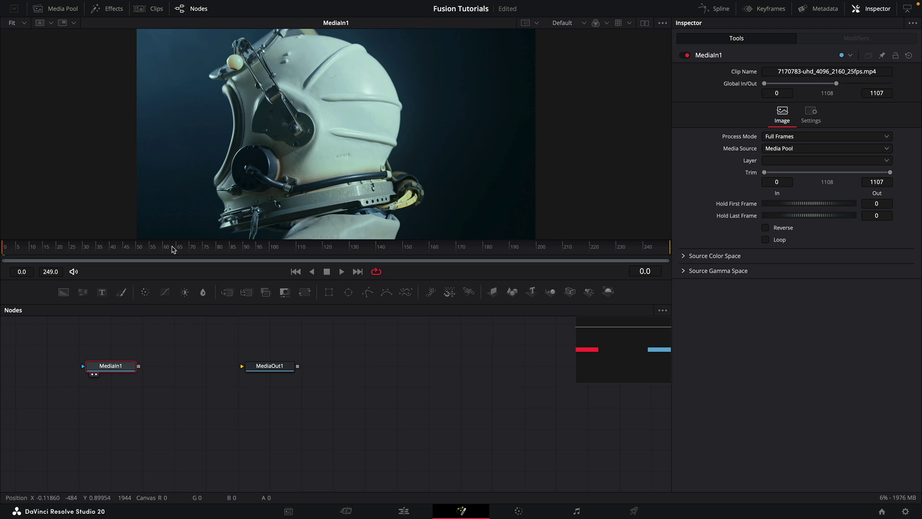
drag(269, 366, 365, 407)
drag(113, 368, 176, 388)
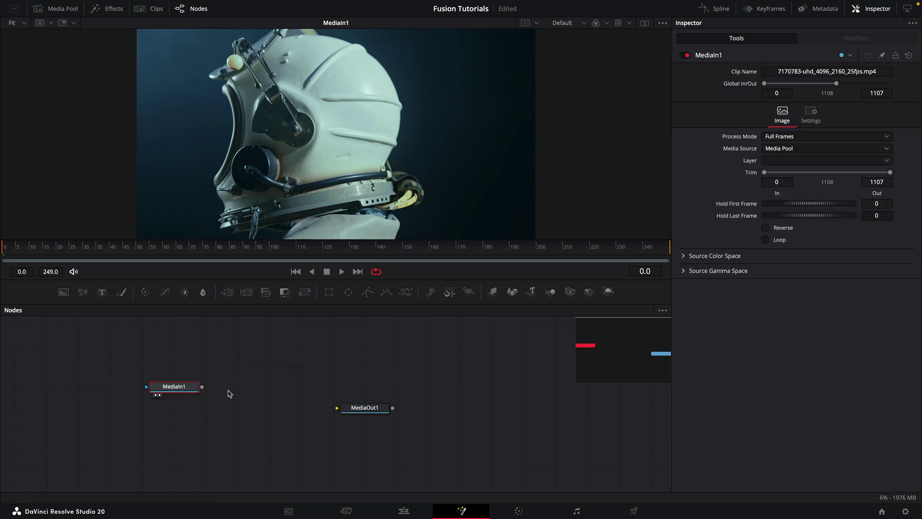
- Add a Background node to the composition
click(204, 442)
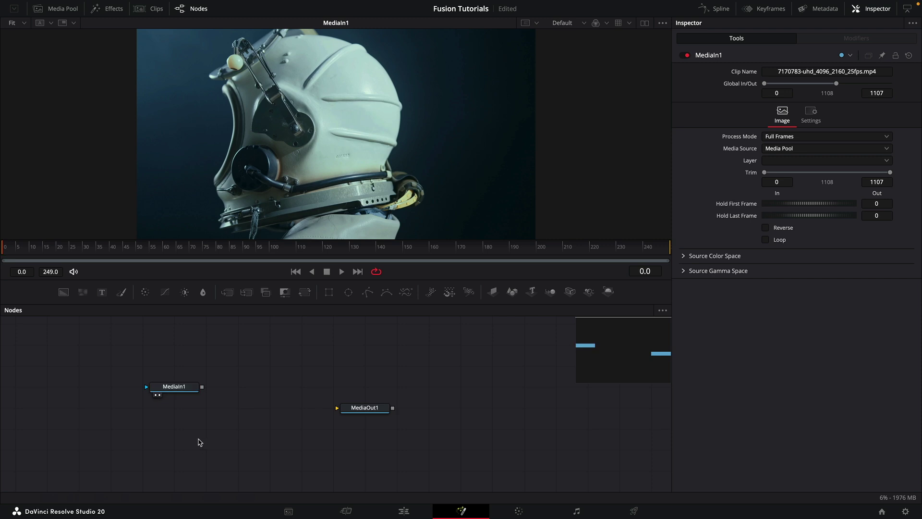
key(shift+space)
text(bg)
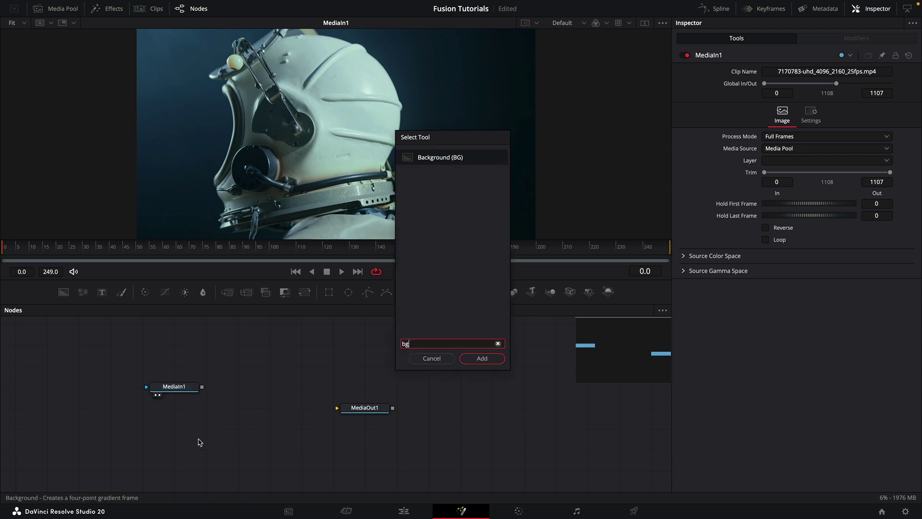
key(Return)
- Make Background1 1000×1000 and merge MediaIn1 over it in Merge1
click(797, 101)
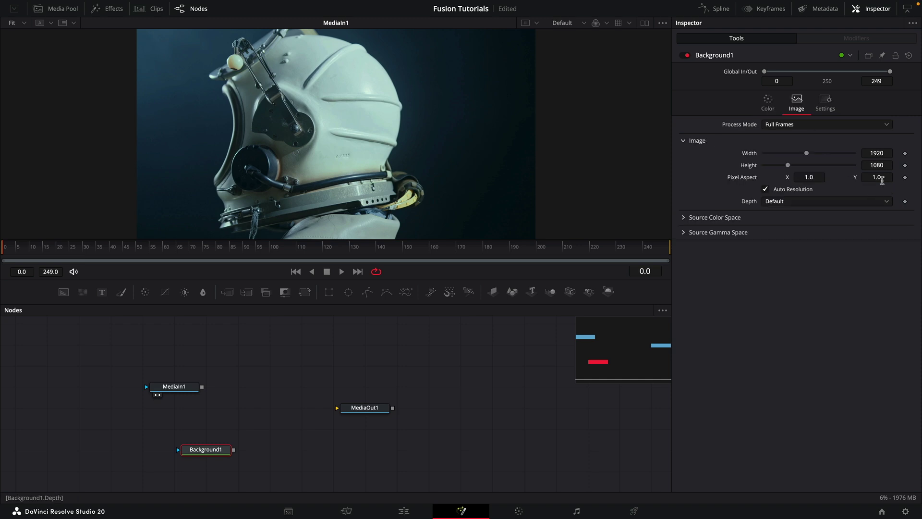
click(888, 151)
click(890, 151)
text(1000)
key(Tab)
text(1)
drag(192, 387, 234, 449)
- Set Merge1's Size to 0.46
key(1)
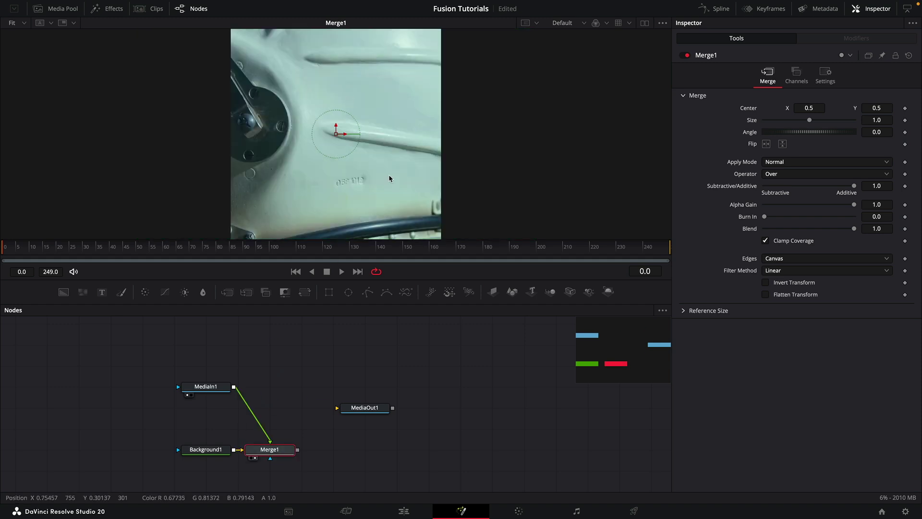
click(883, 118)
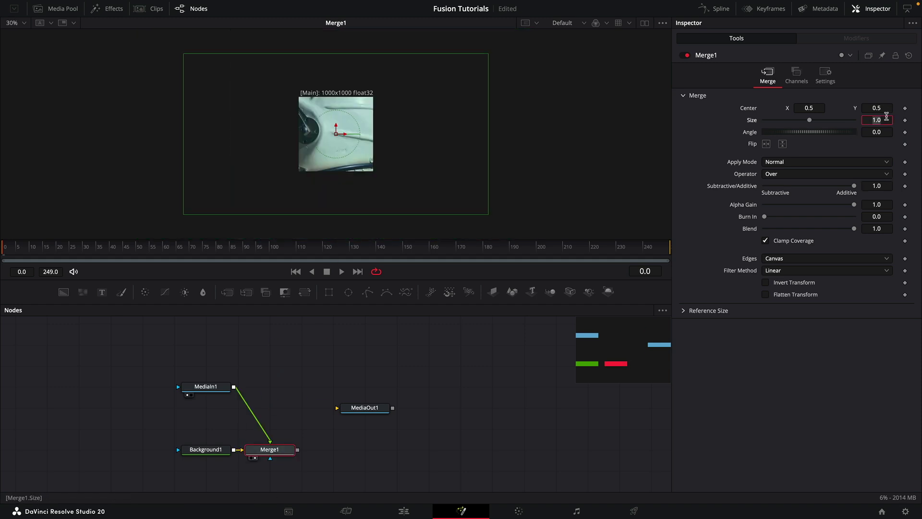
key(BackSpace)
key(Tab)
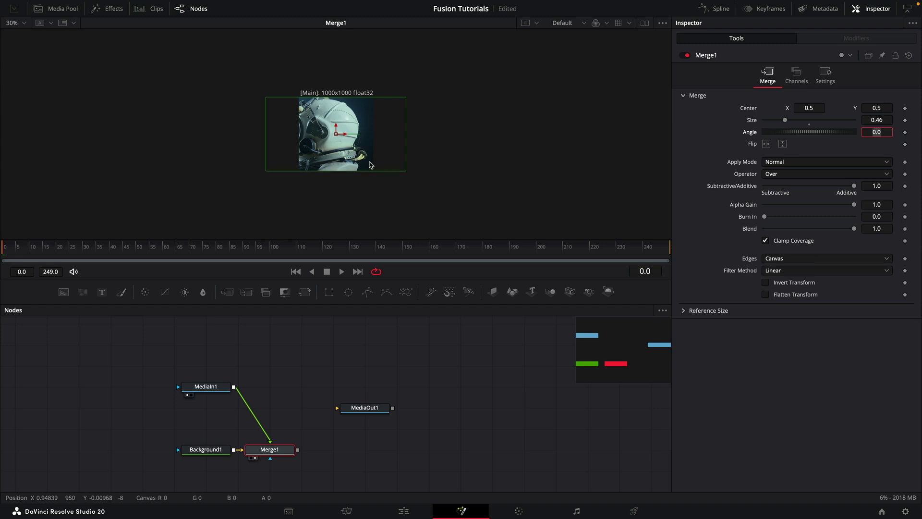
- Set MediaIn1's Trim In to frame 150 and scrub through the composition
click(205, 386)
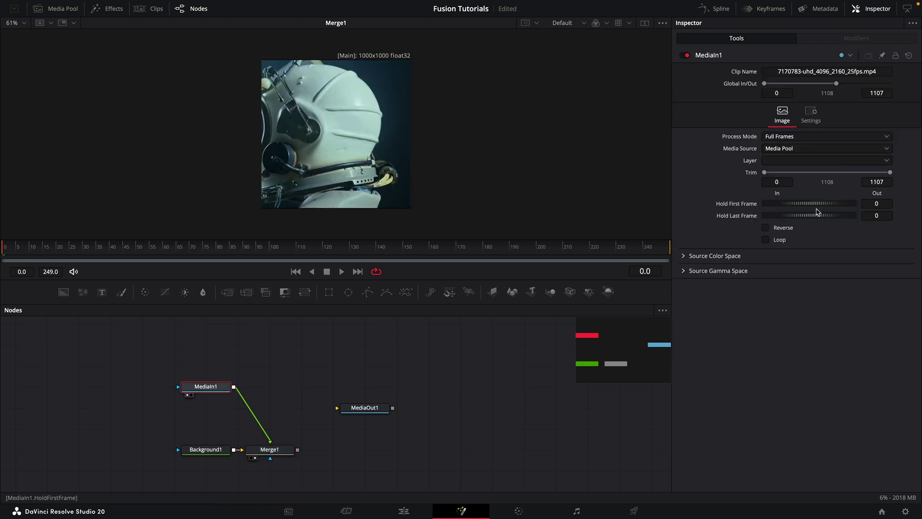
click(781, 181)
key(Tab)
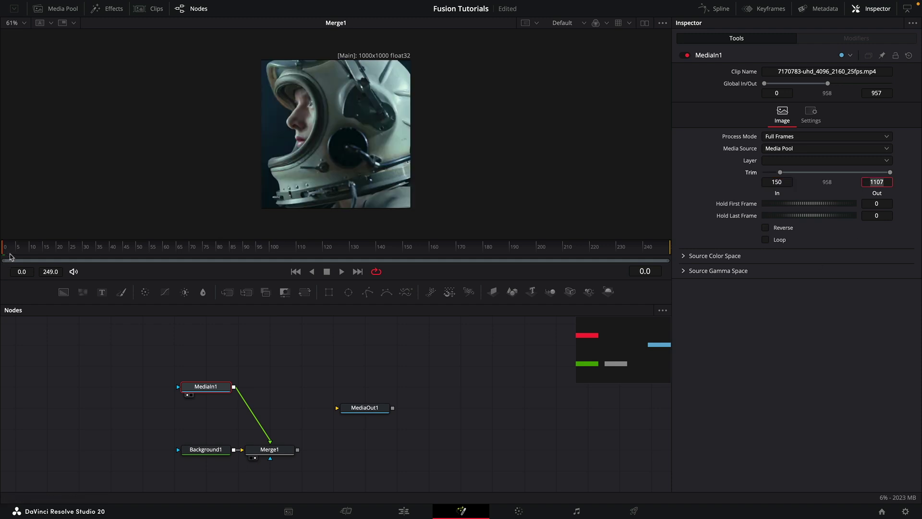
drag(11, 257, 656, 279)
- Rewire Merge1 so the footage sits over the background, and add a Crop node after it
click(303, 387)
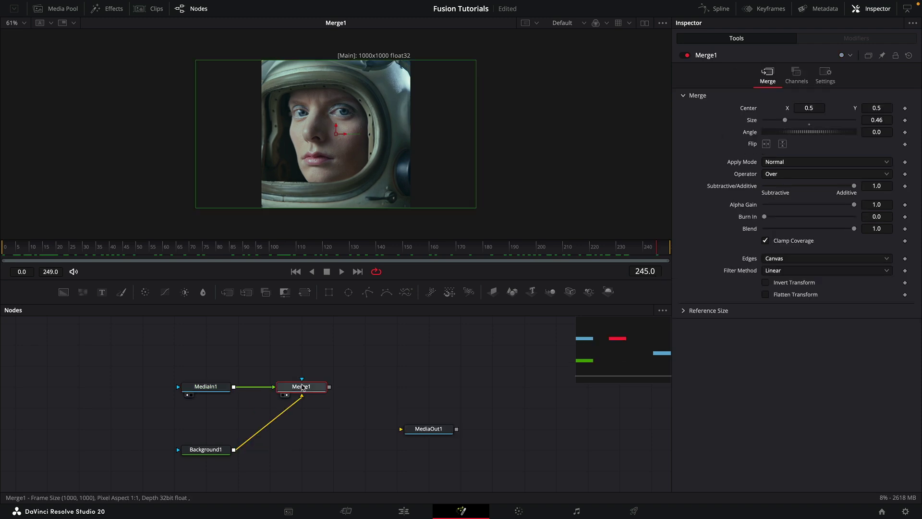
key(shift+space)
text(crop)
key(Return)
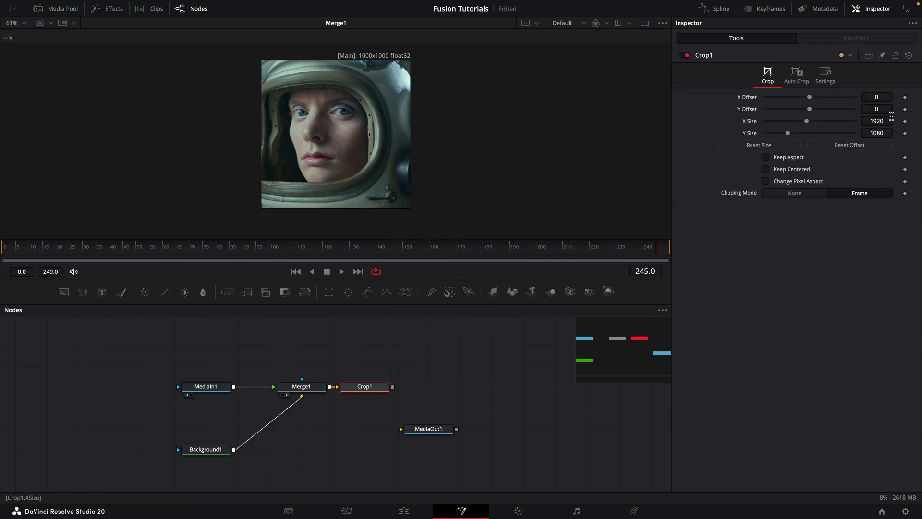
- Set Crop1's X and Y Size to 1000 and move MediaOut1 aside
click(891, 117)
text(1000)
key(Tab)
text(1000)
key(Tab)
click(301, 386)
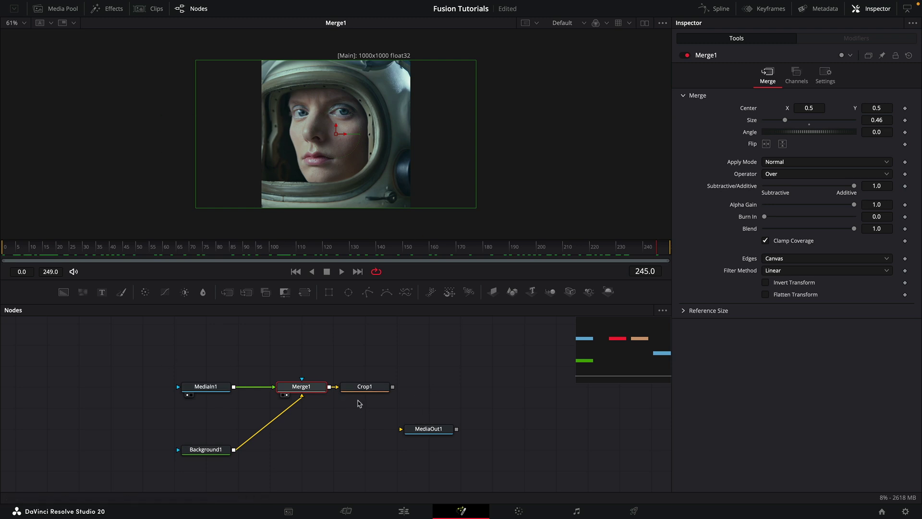
drag(428, 428, 524, 449)
click(371, 391)
- Add a Transform node after Crop1 and rename it Scaler
mouse_move(368, 391)
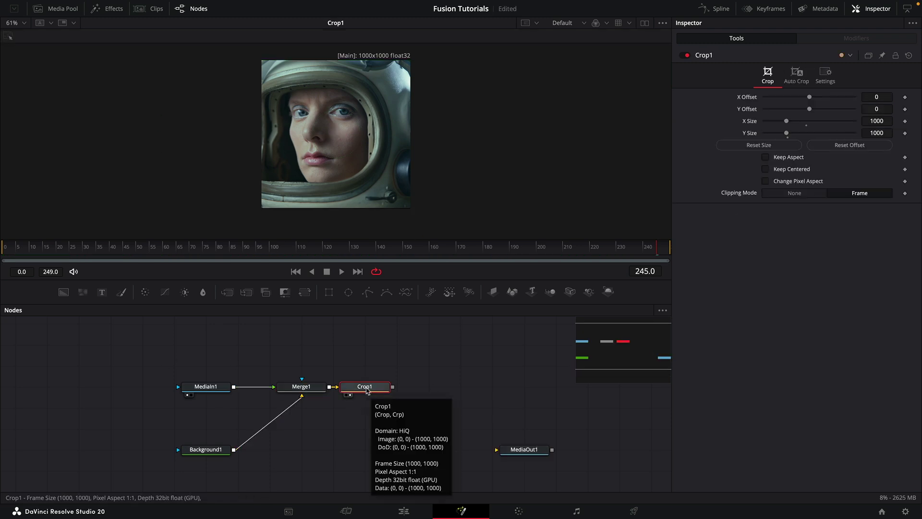
key(shift+space)
text(xf)
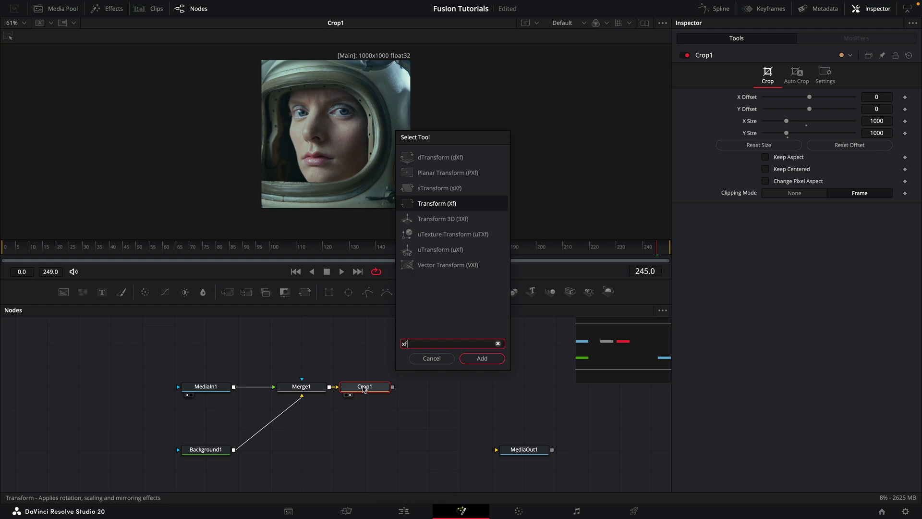
key(Return)
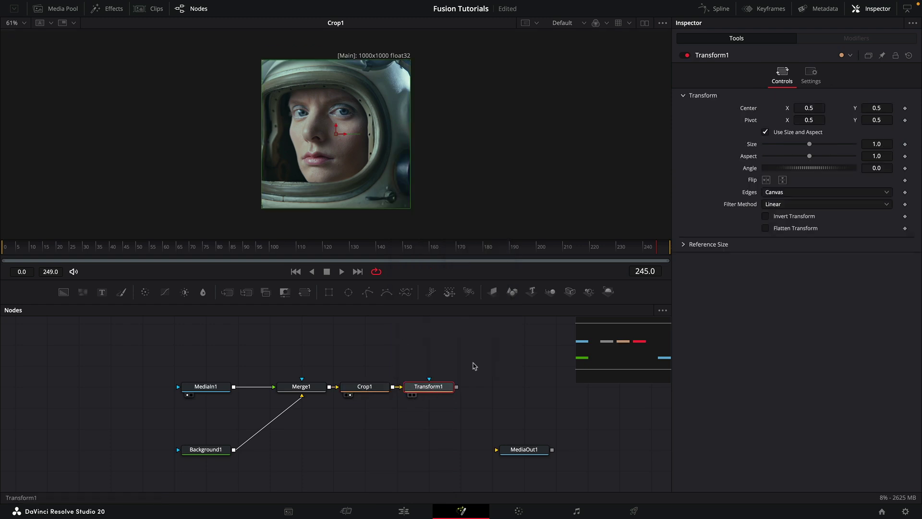
key(F2)
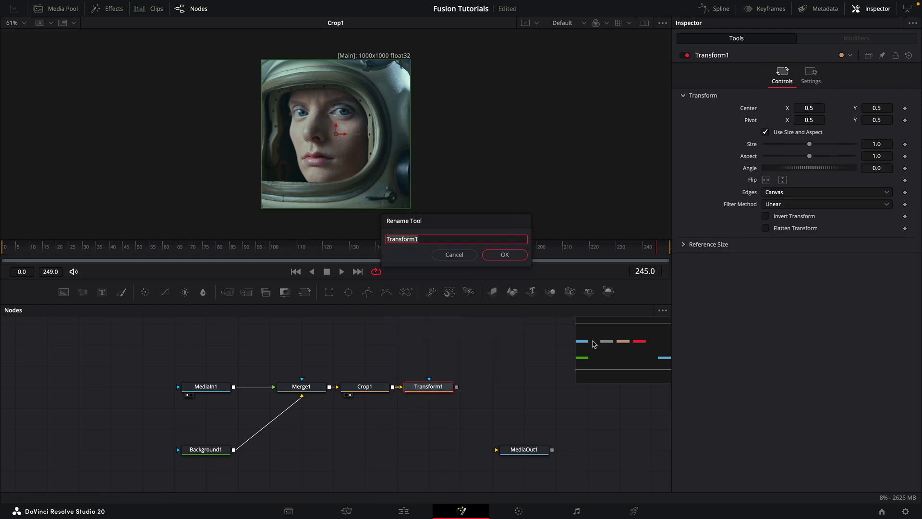
text(Scaler)
key(Return)
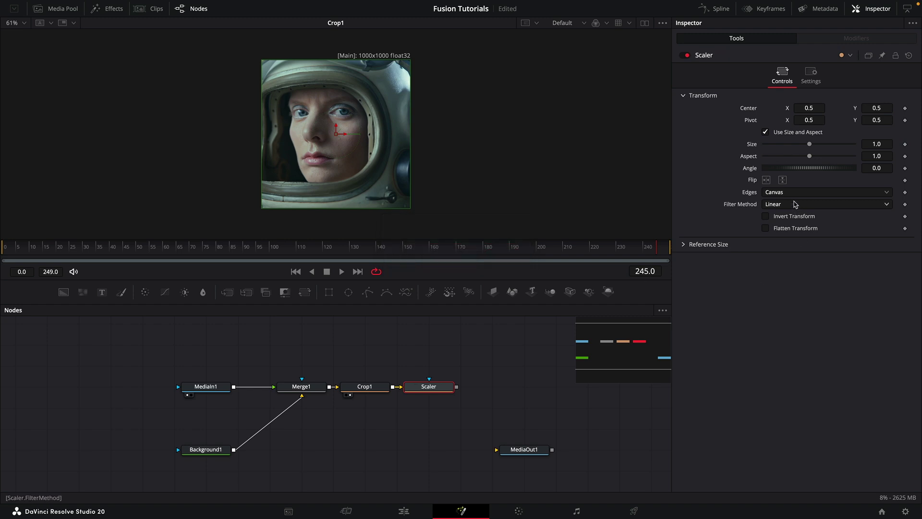
- Give Scaler Nearest Neighbor filtering, Flatten Transform on, and size 0.06
click(795, 205)
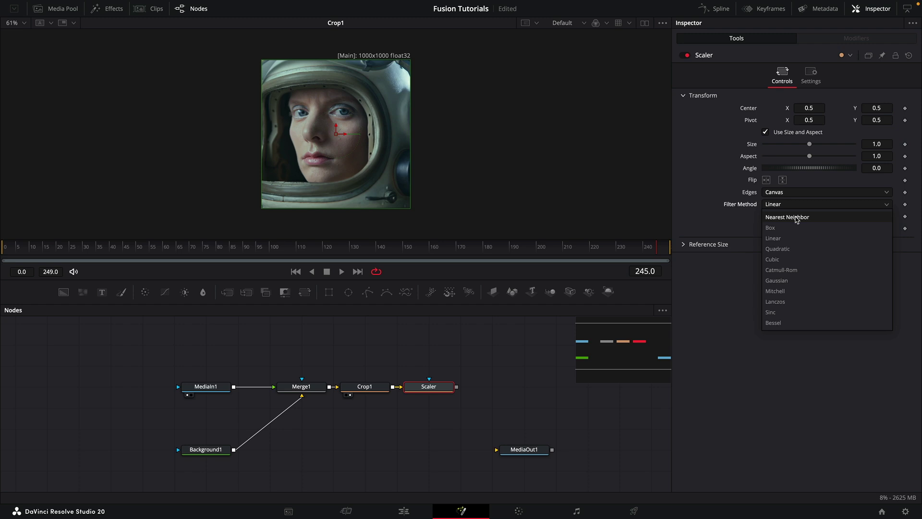
click(796, 218)
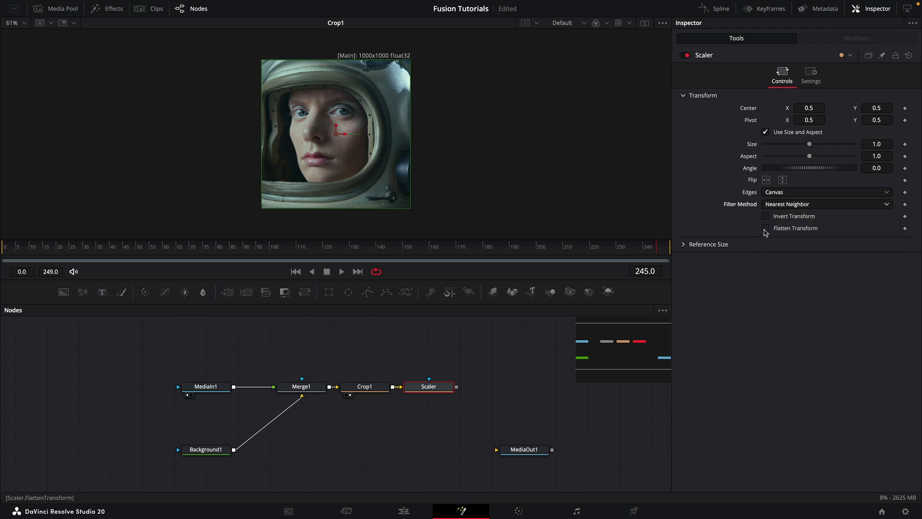
click(765, 230)
click(887, 143)
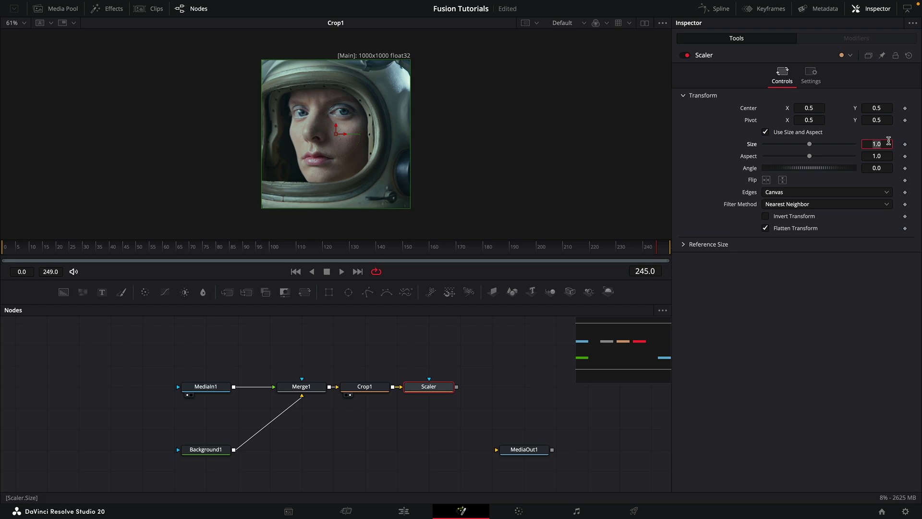
key(BackSpace)
text(6)
key(Tab)
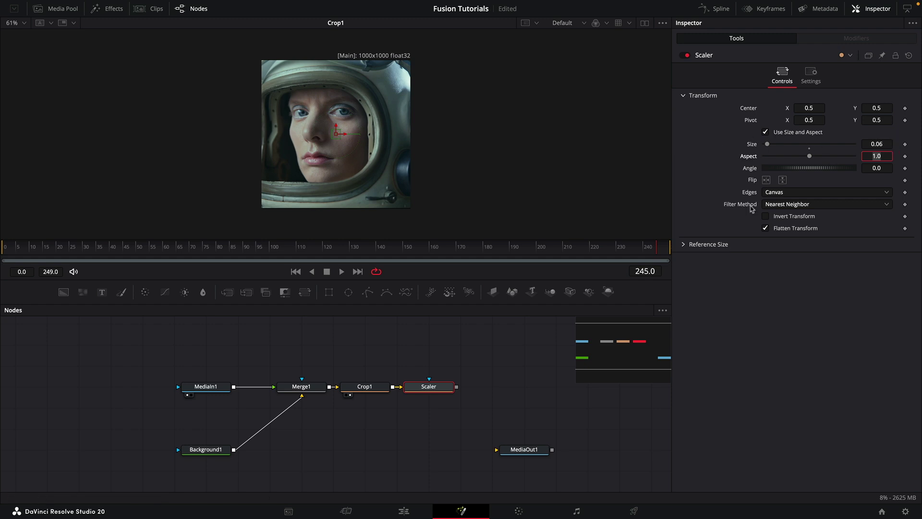
- Add Merge2 after Scaler, connect Background1, and swap its foreground and background inputs
click(440, 390)
key(shift+space)
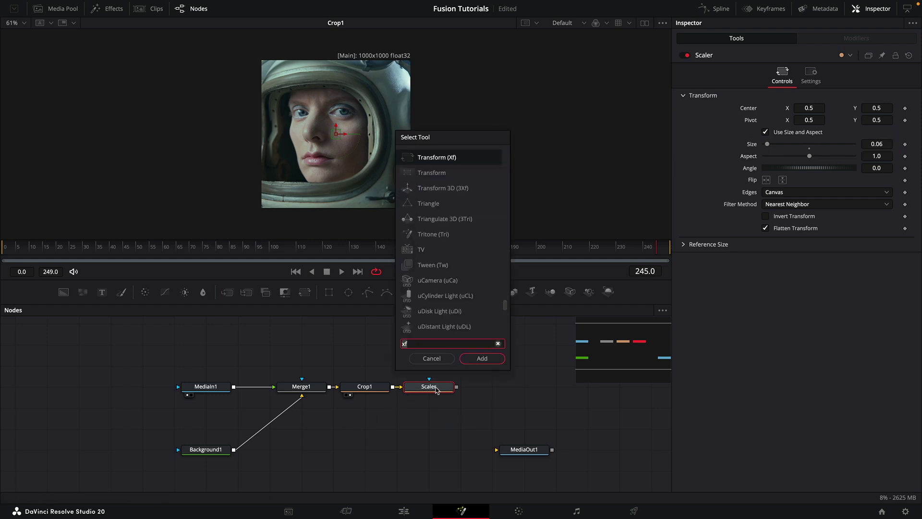
text(merge)
key(Return)
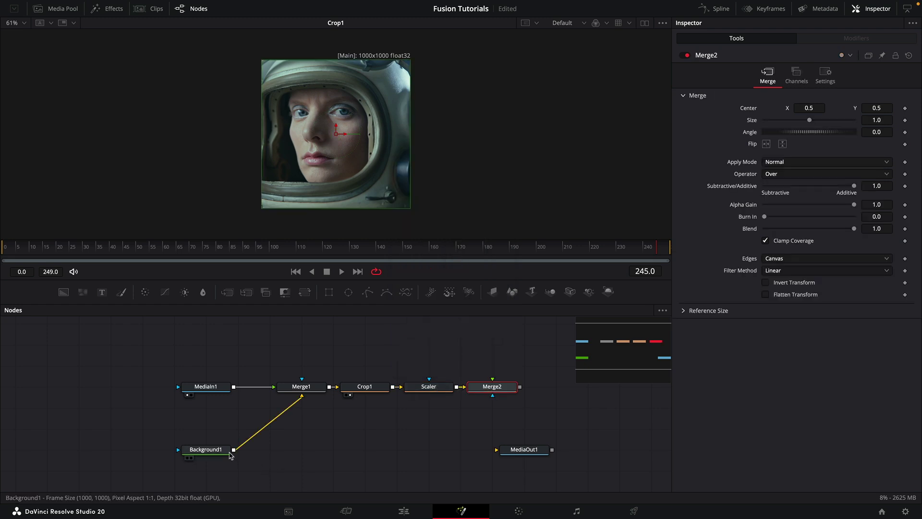
drag(234, 449, 490, 390)
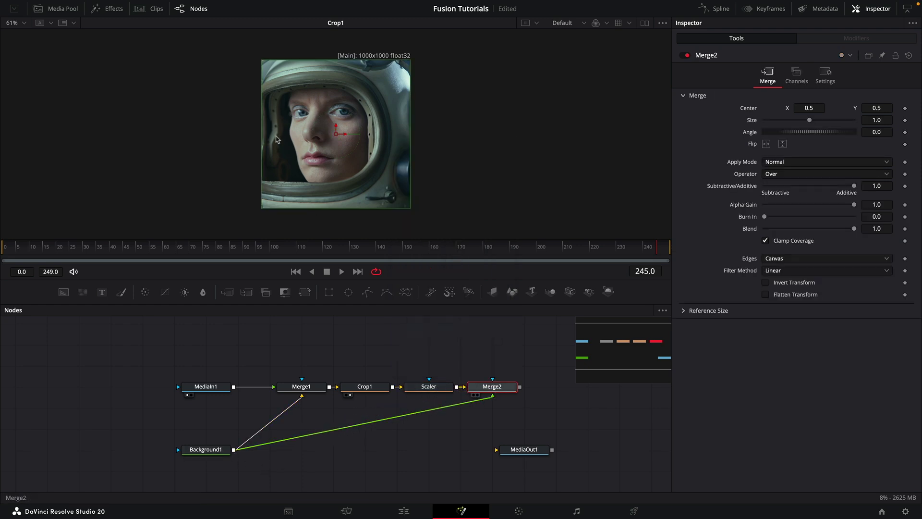
key(1)
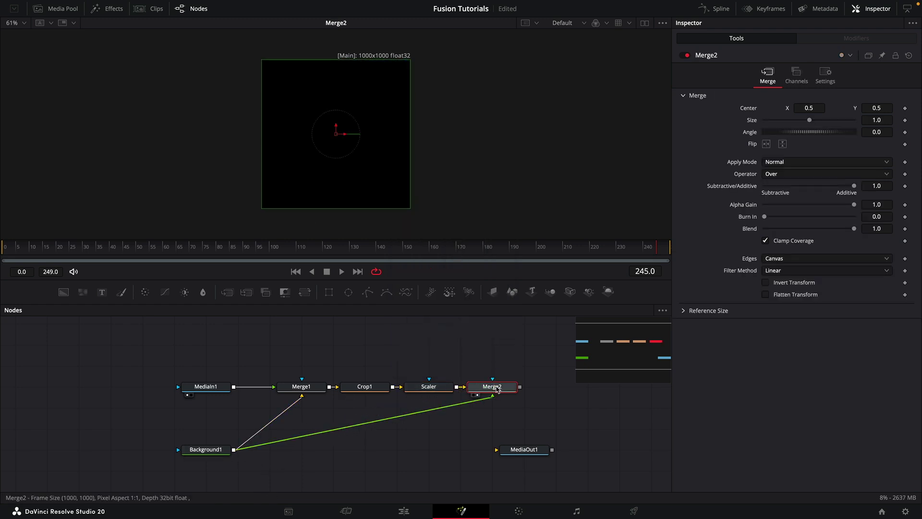
key(ctrl+t)
- Zoom in on the small image and set Merge2's Filter Method to Nearest Neighbor
key(plus)
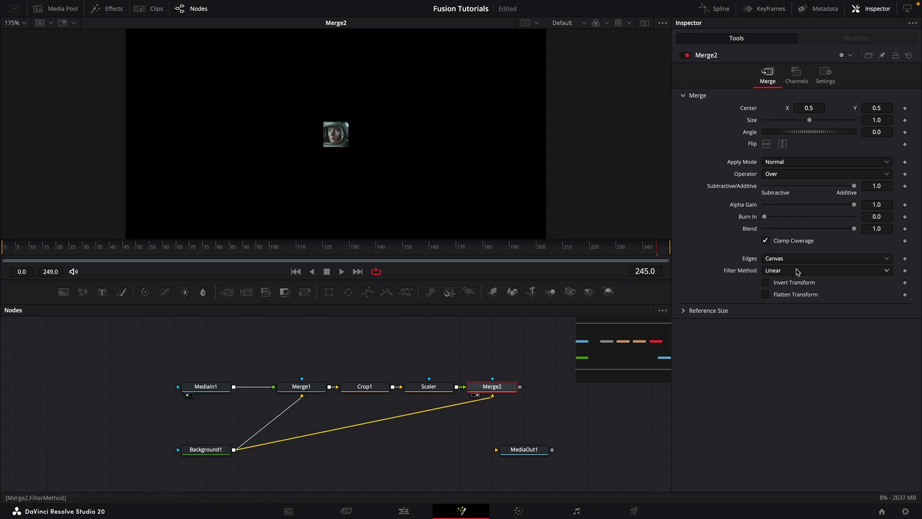
click(797, 272)
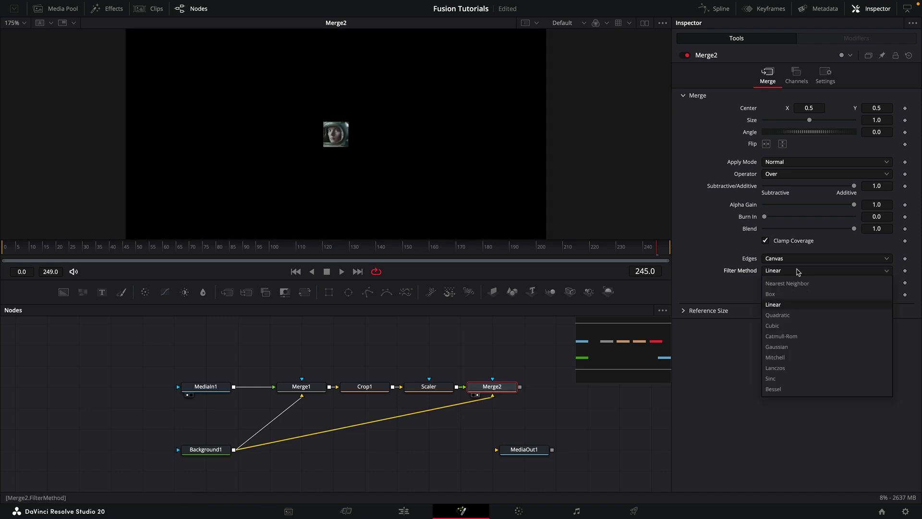
click(793, 283)
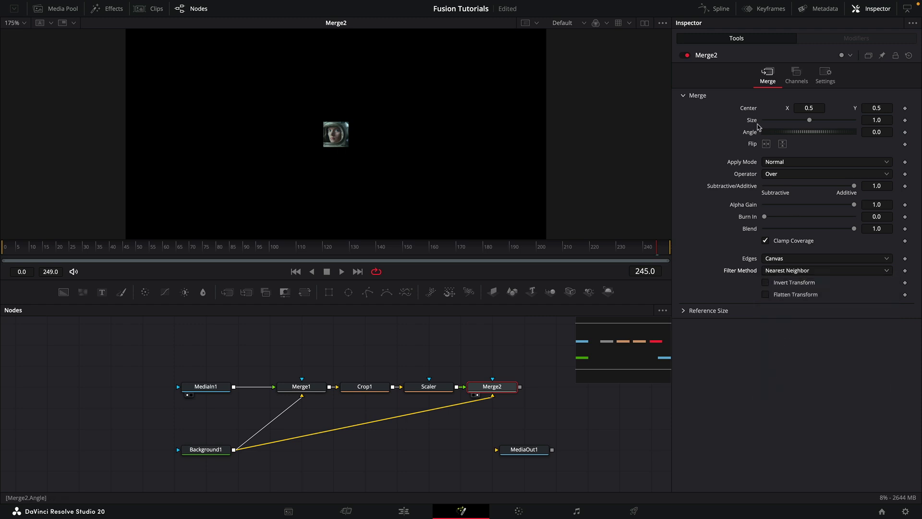
- Drive Merge2's Size with the expression 1/Scaler.Size, giving 16.66667
right_click(749, 122)
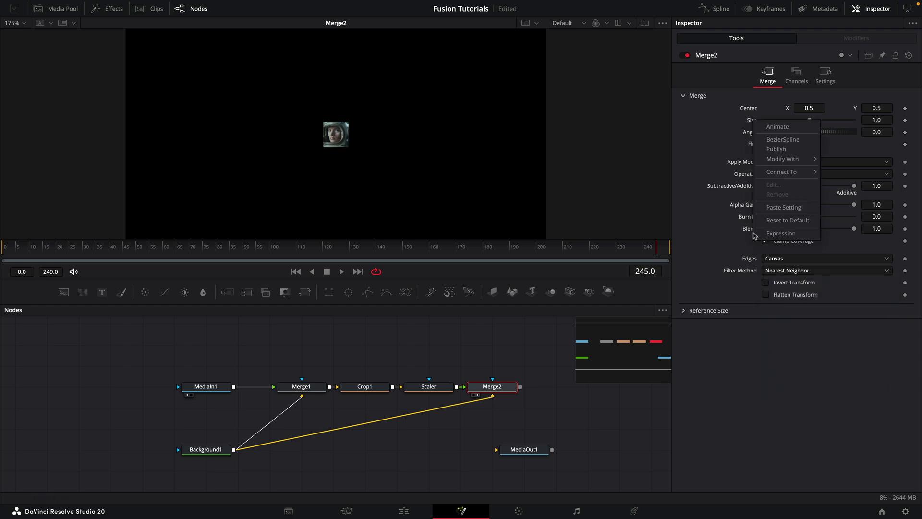
click(781, 233)
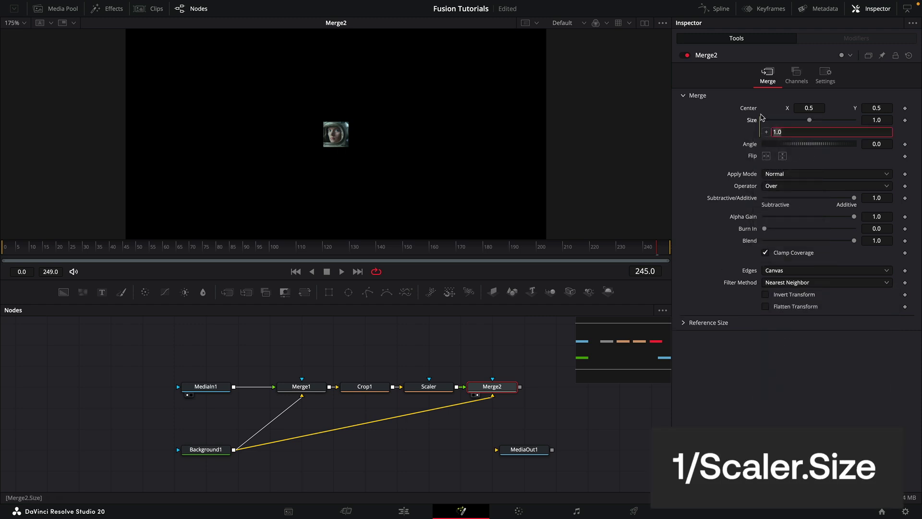
text(1/Scaler.Szieize)
key(Tab)
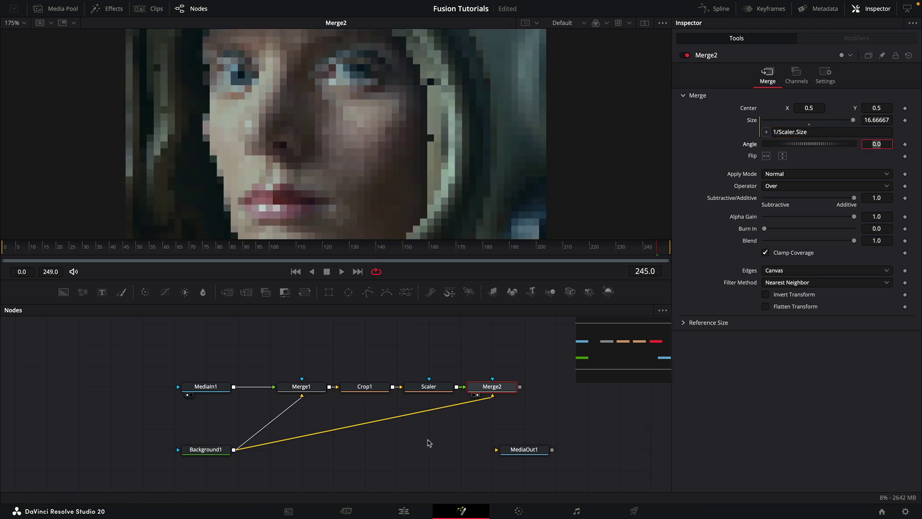
click(435, 386)
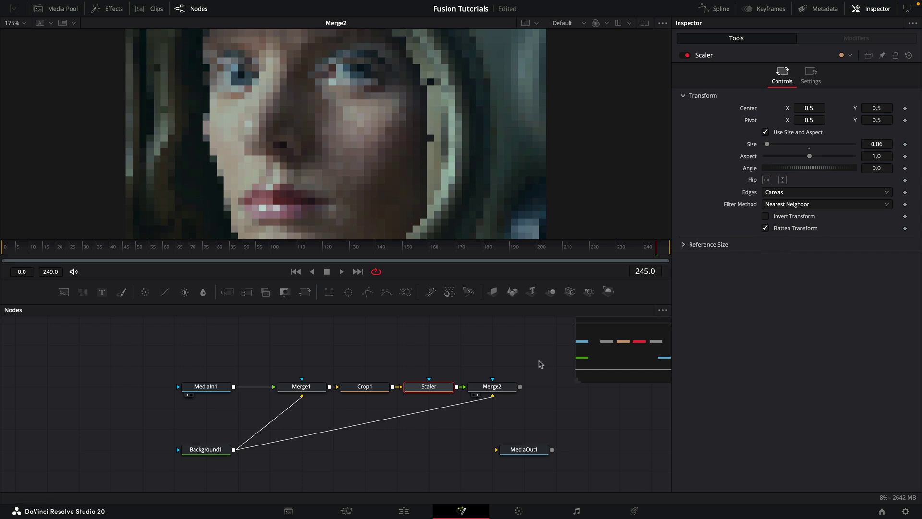
click(496, 391)
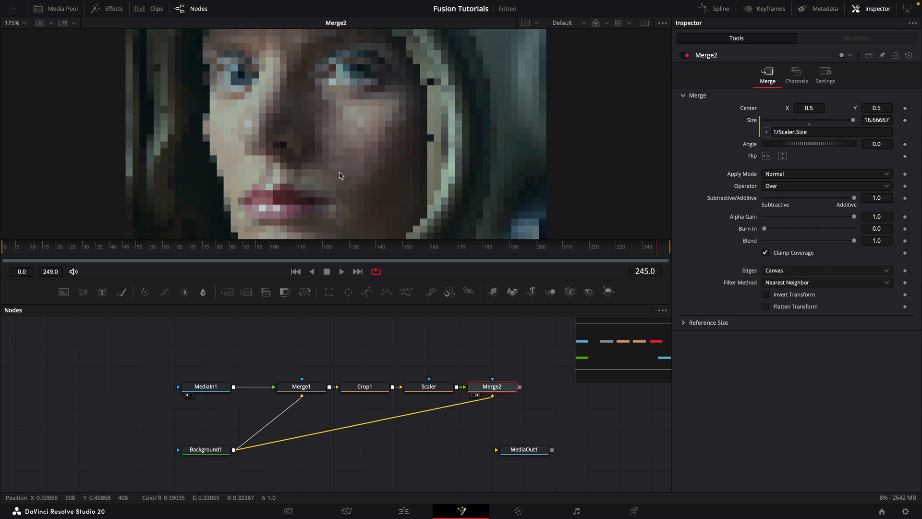
click(428, 386)
click(765, 229)
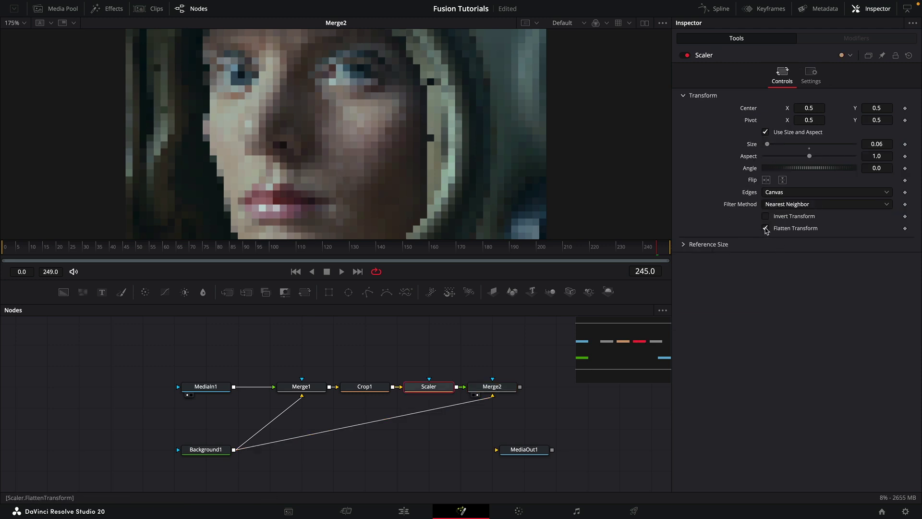
click(765, 228)
click(765, 228)
click(765, 228)
click(765, 229)
click(765, 229)
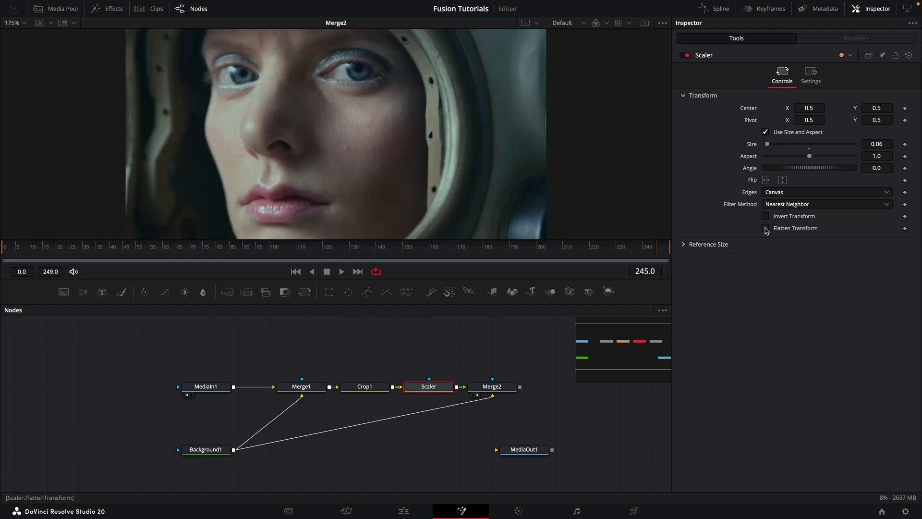
click(765, 229)
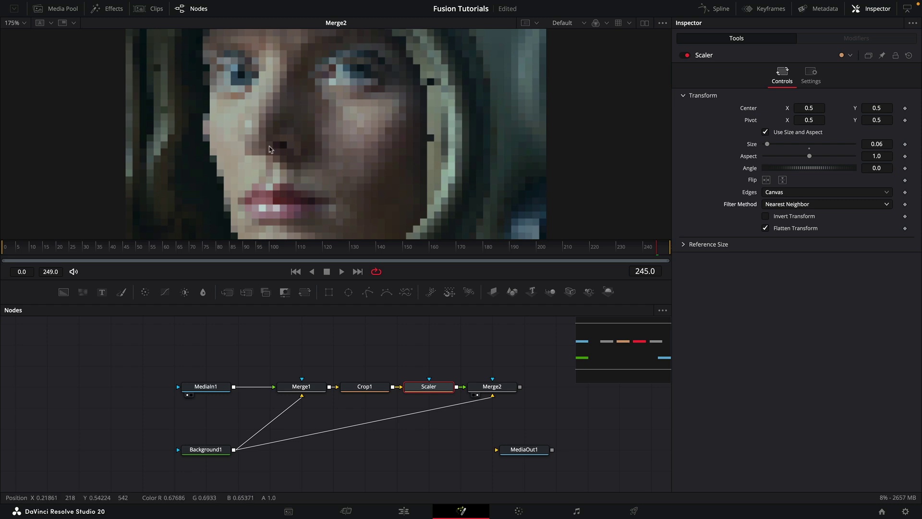
- Add a Text+ node and merge it over Background1 as Merge3
drag(355, 278, 354, 294)
key(ctrl+f)
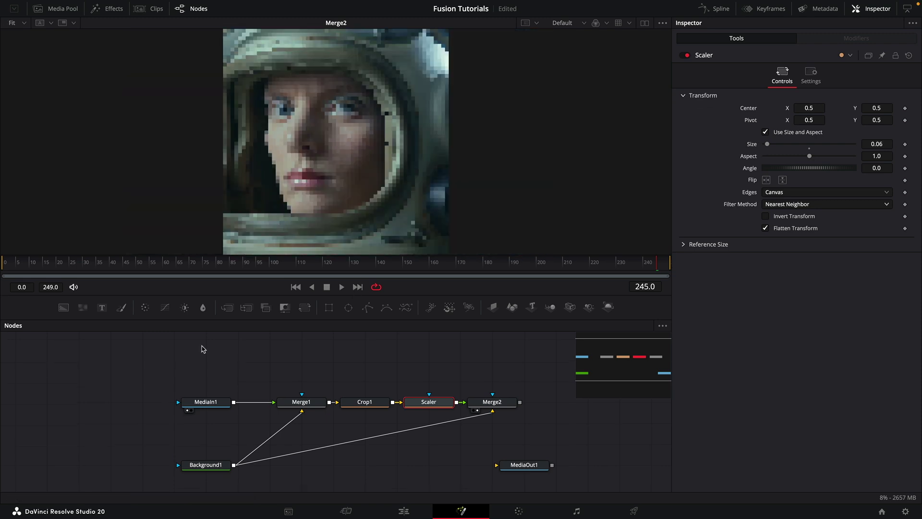
click(202, 350)
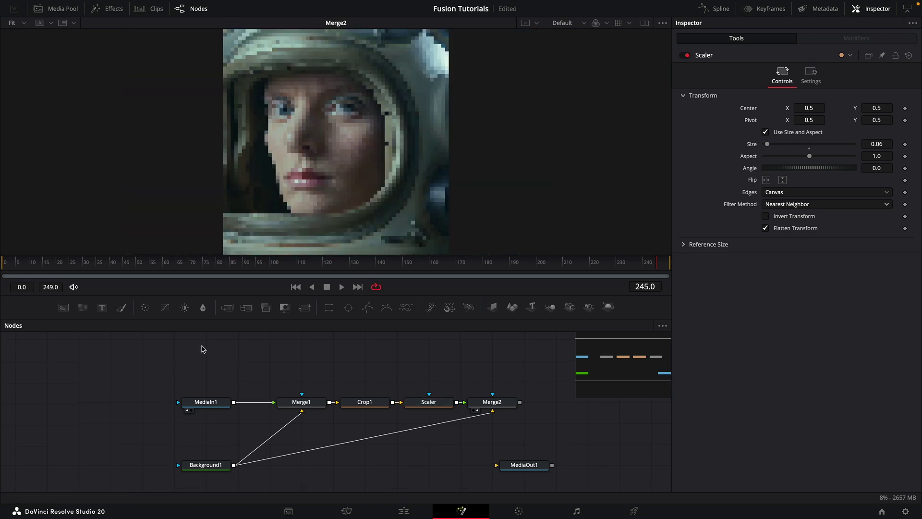
key(shift+space)
text(txt)
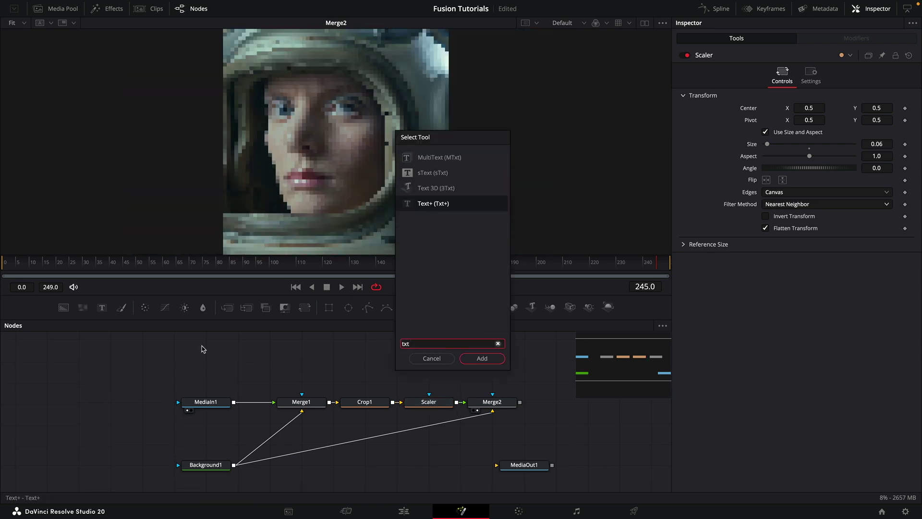
key(Return)
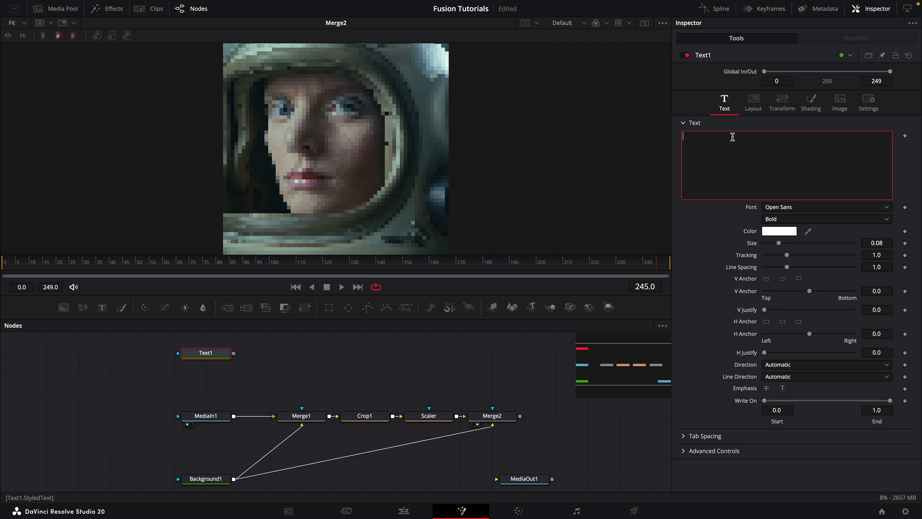
drag(234, 479, 235, 356)
drag(276, 468, 298, 346)
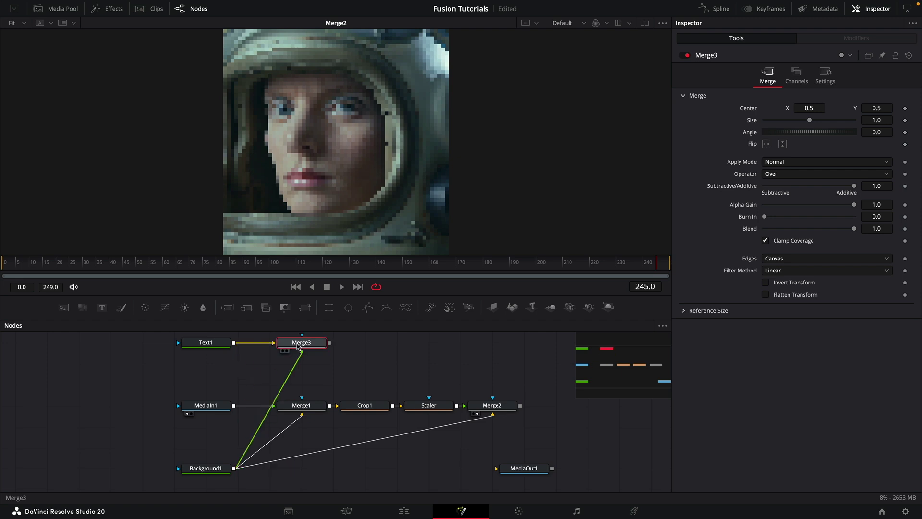
key(1)
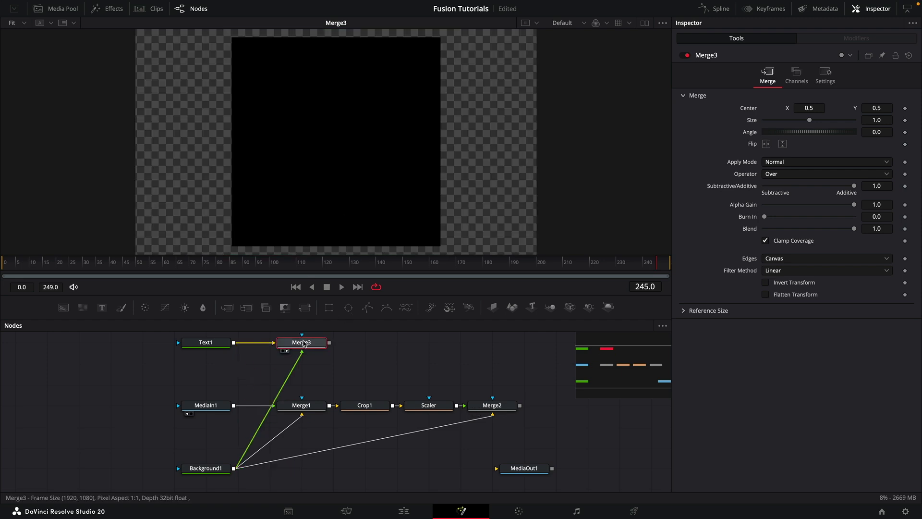
- Set the Text1 '0' to size 0.9 and lower it with V Anchor -0.09
click(203, 344)
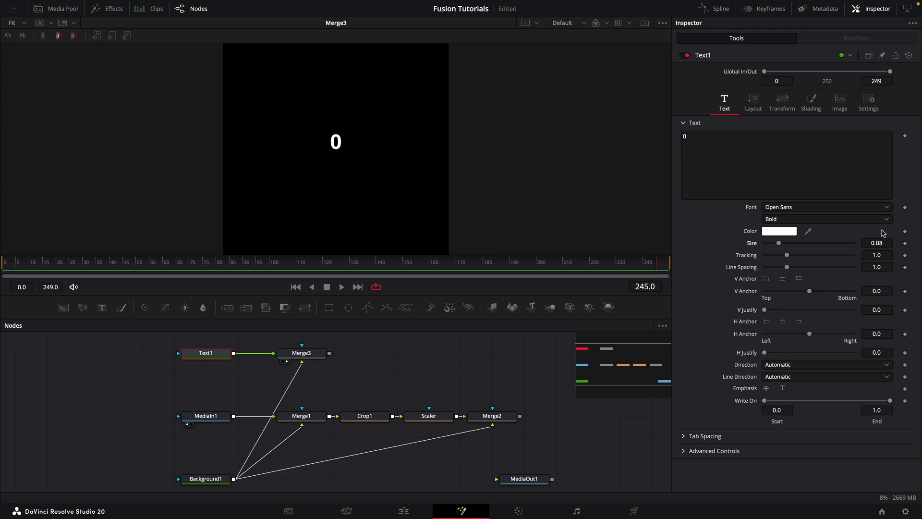
click(876, 242)
text(0.9)
key(Tab)
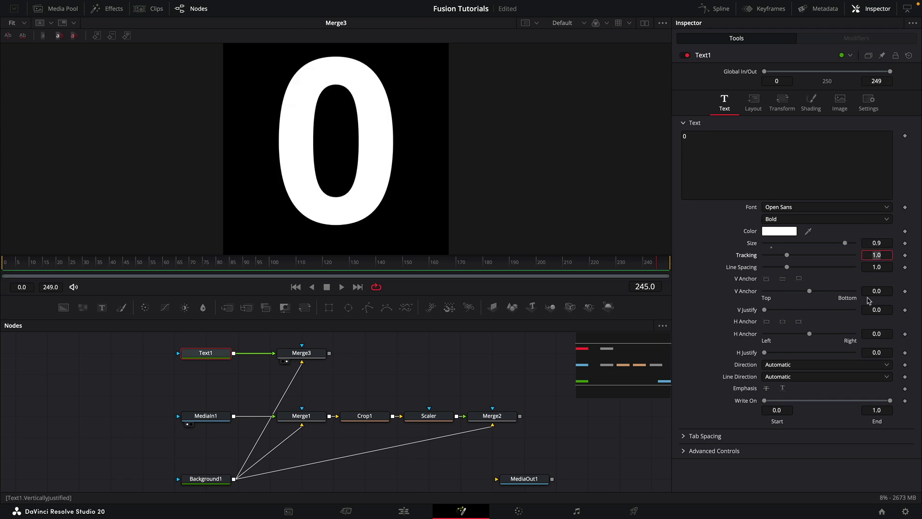
click(888, 288)
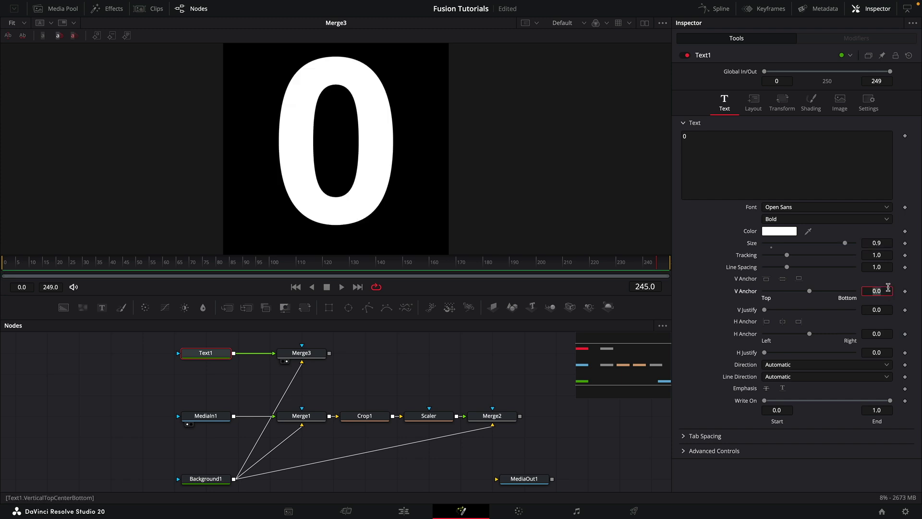
text(-)
key(Tab)
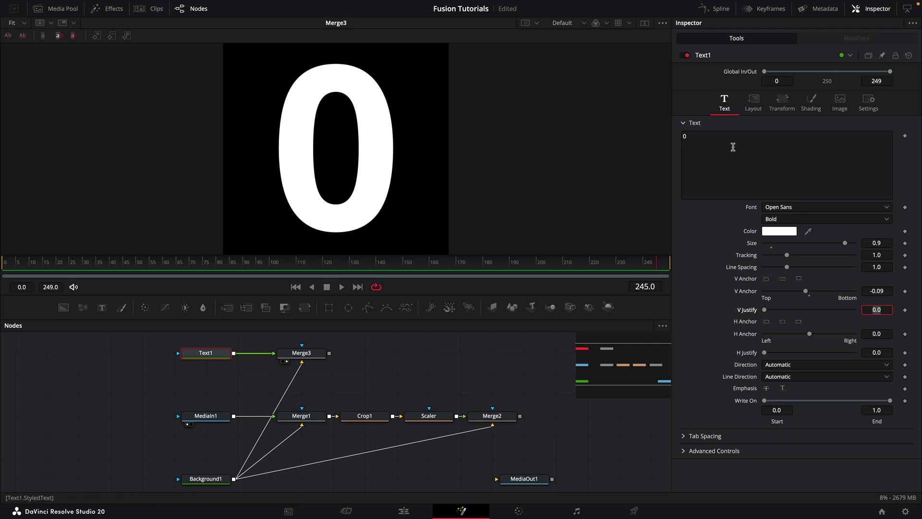
- Add a TextScramble modifier to Text1 with Randomness 1.0 and preview it at later frames
right_click(733, 145)
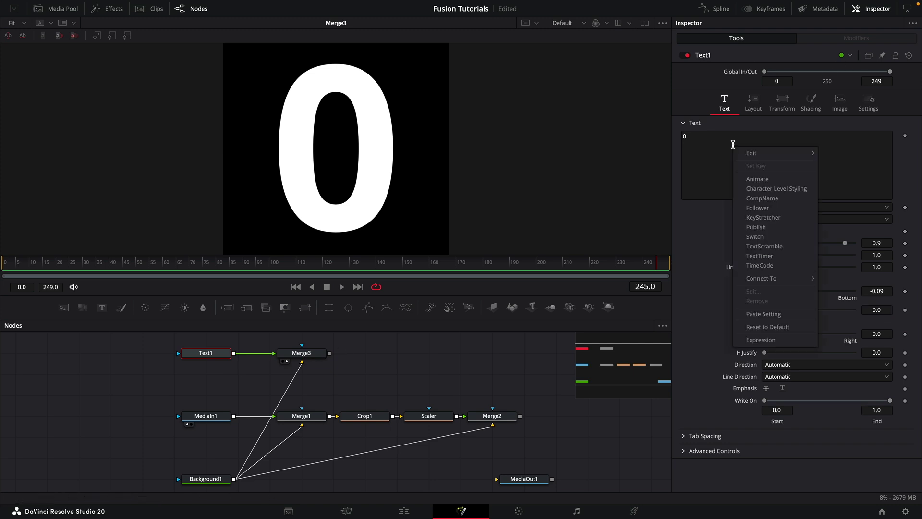
click(778, 245)
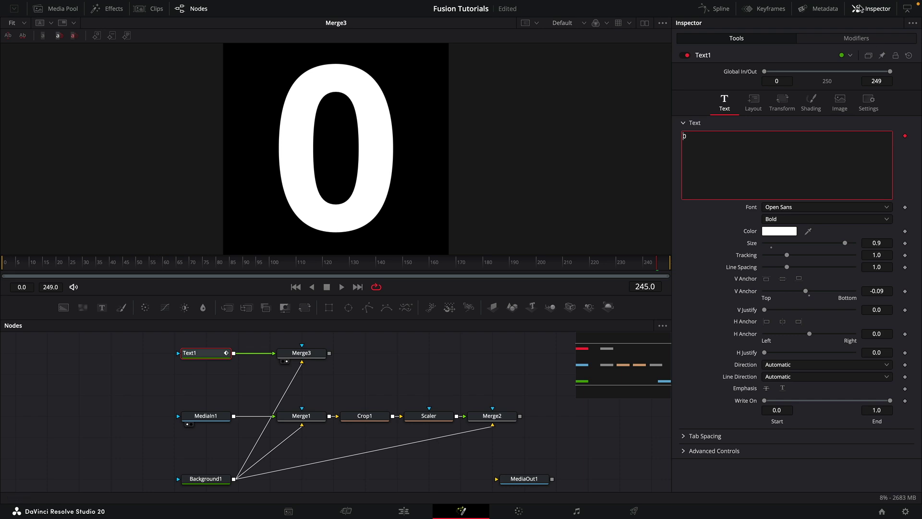
click(843, 39)
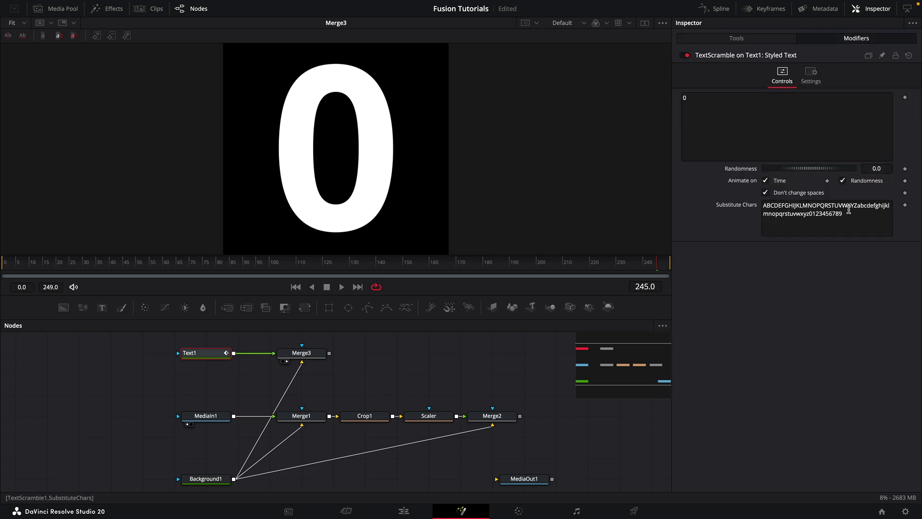
click(890, 169)
text(1)
key(Return)
click(411, 262)
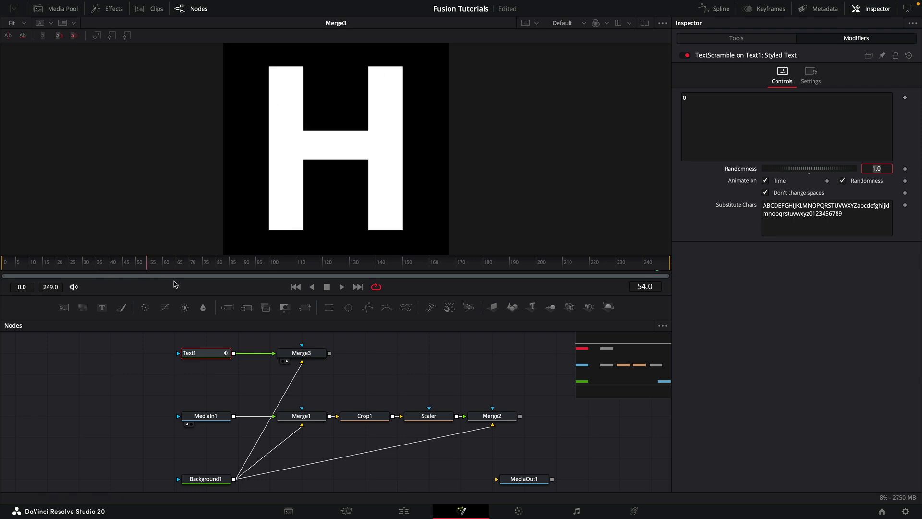
click(517, 262)
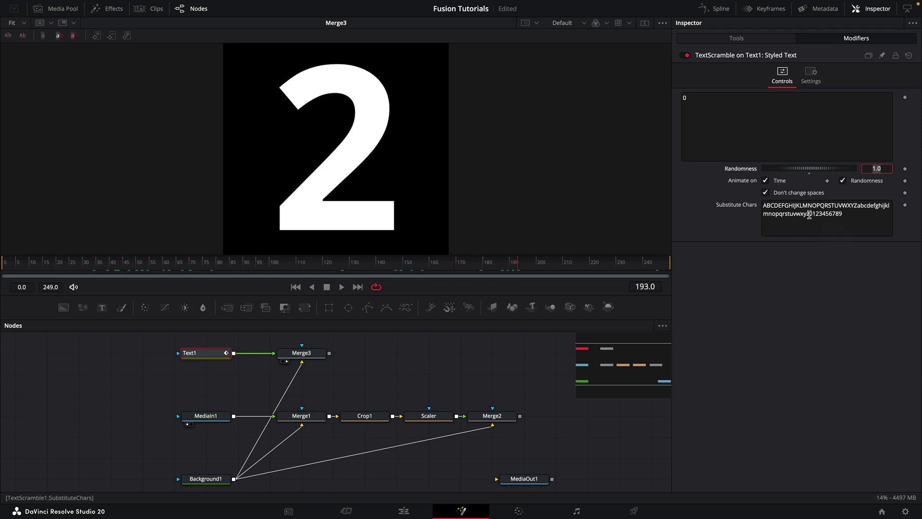
click(809, 214)
key(ctrl+a)
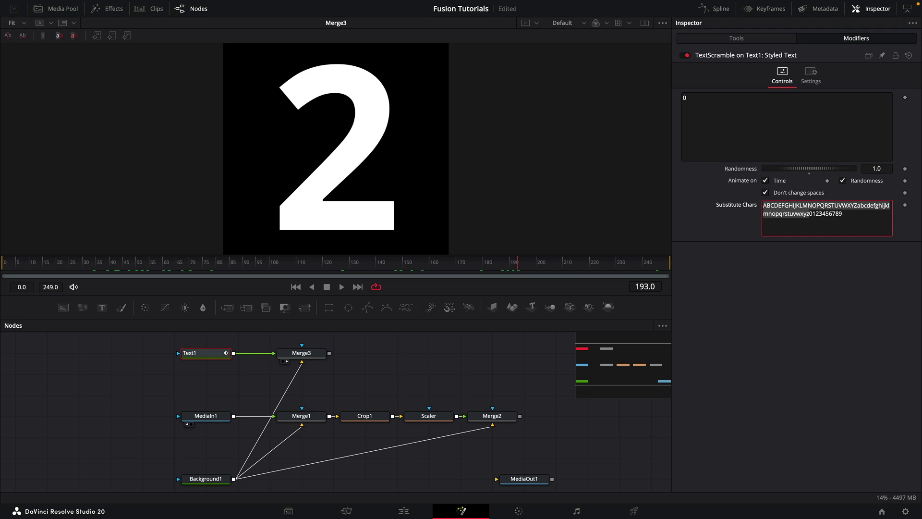
key(BackSpace)
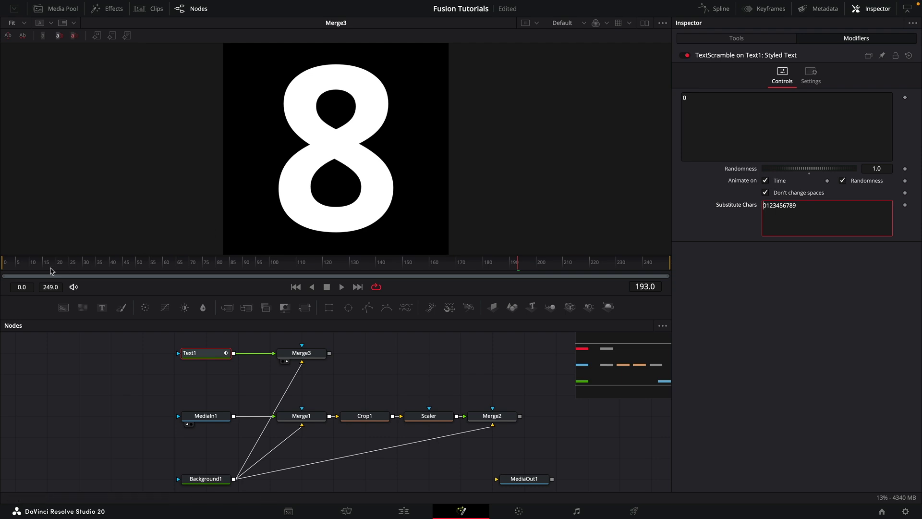
click(215, 267)
click(140, 272)
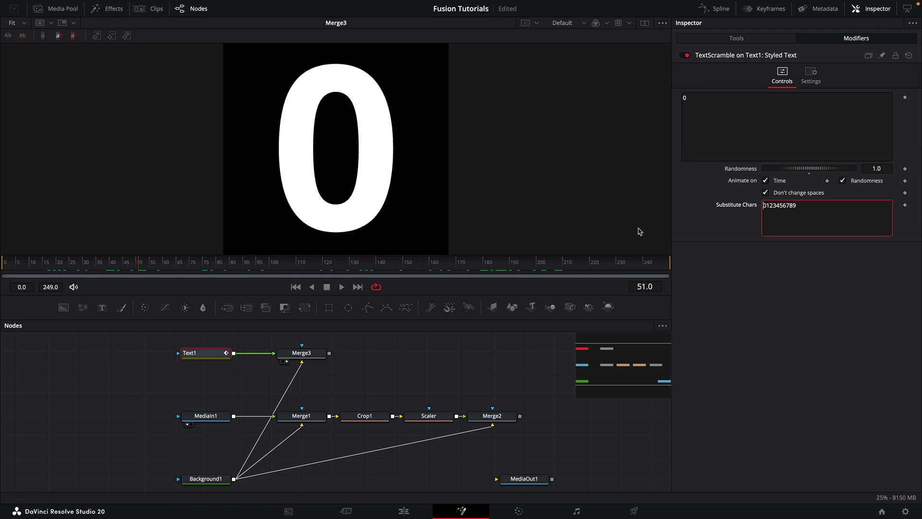
- Add a Transform node after Merge3 with its Pivot set to 0, 0
click(301, 353)
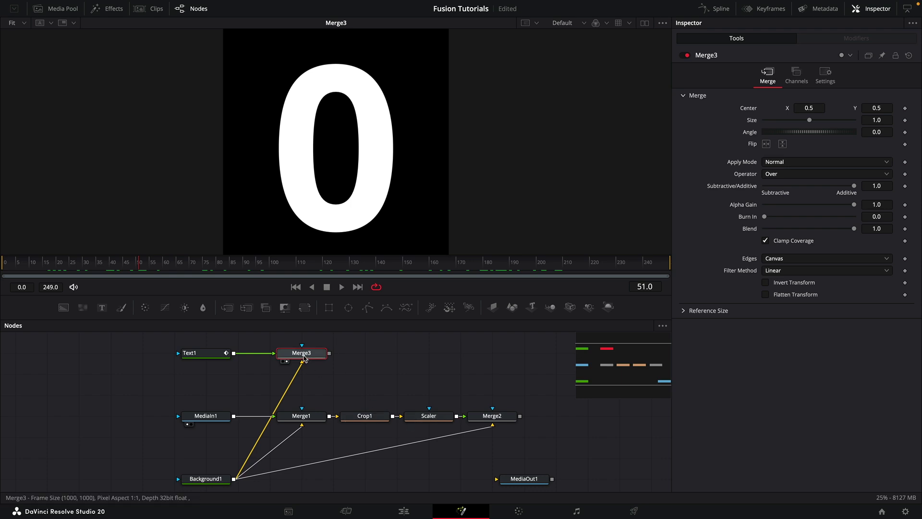
key(shift+space)
text(transform)
key(Return)
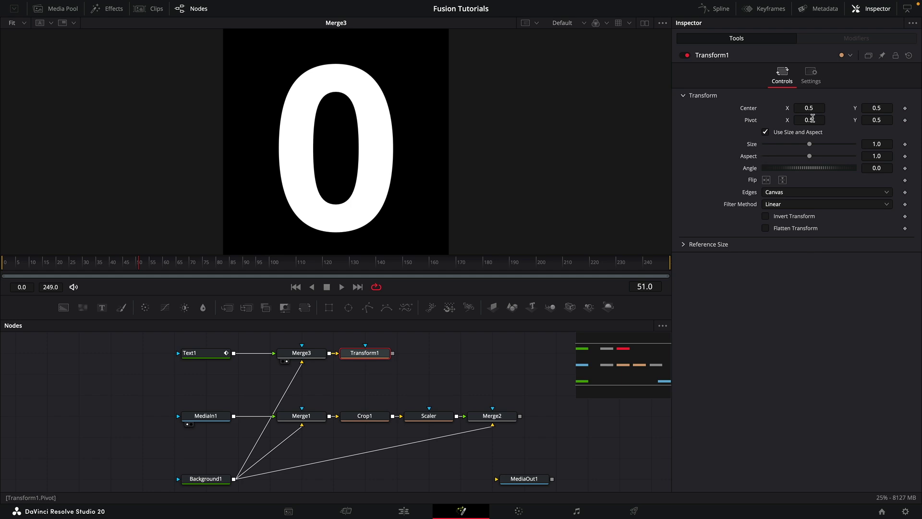
click(813, 119)
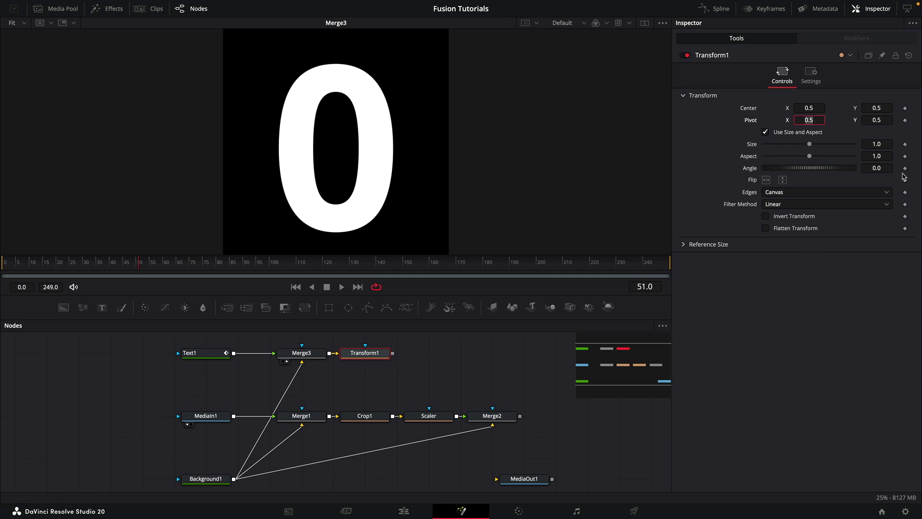
text(0)
key(Tab)
text(0)
key(Tab)
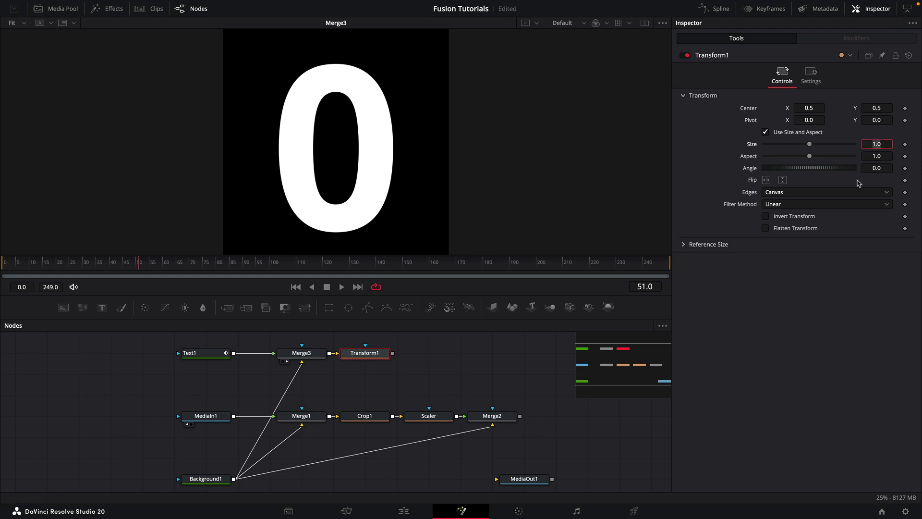
- Drive Transform1's Size with the expression .001/Scaler.Size, then view Transform1 and Merge2
right_click(752, 148)
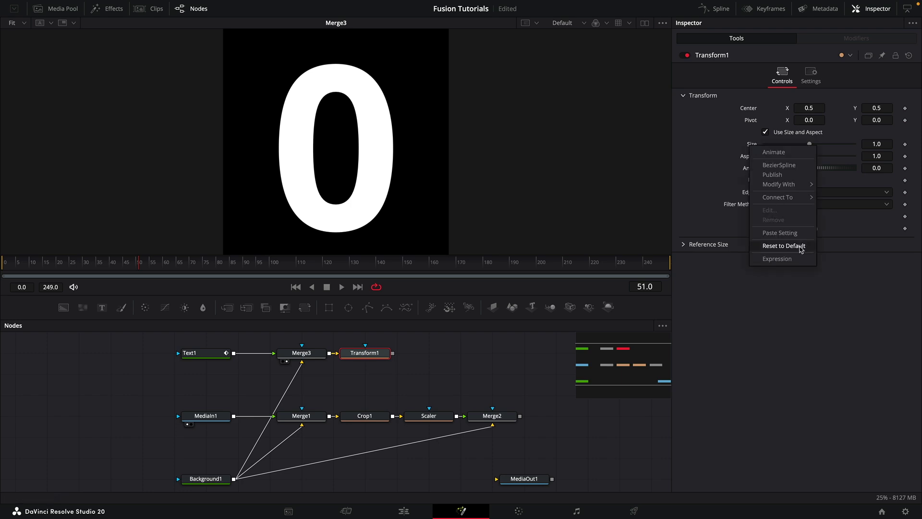
click(797, 260)
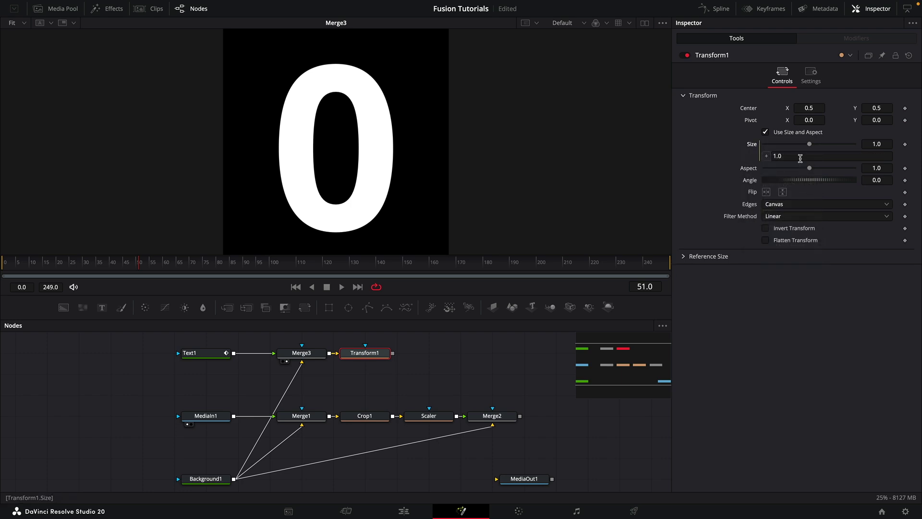
click(799, 154)
text(.001/S)
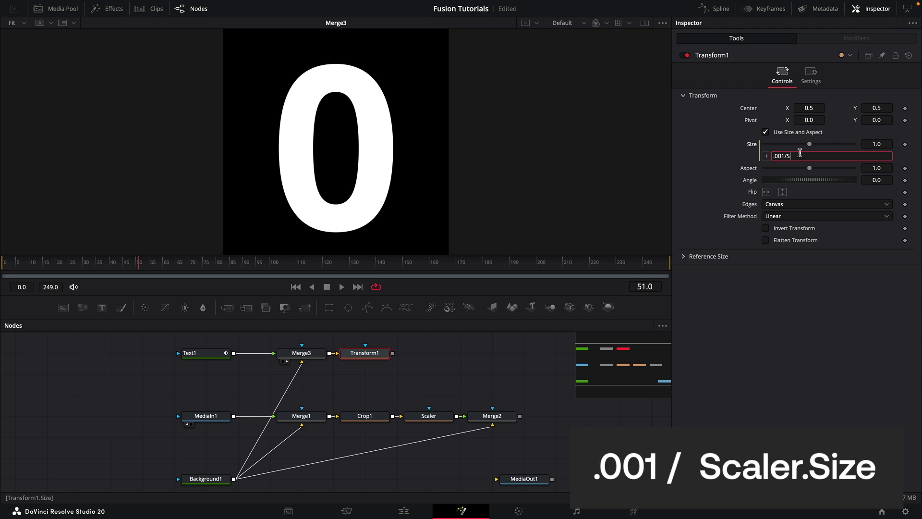
text(caler.Size)
key(Return)
drag(365, 353, 296, 159)
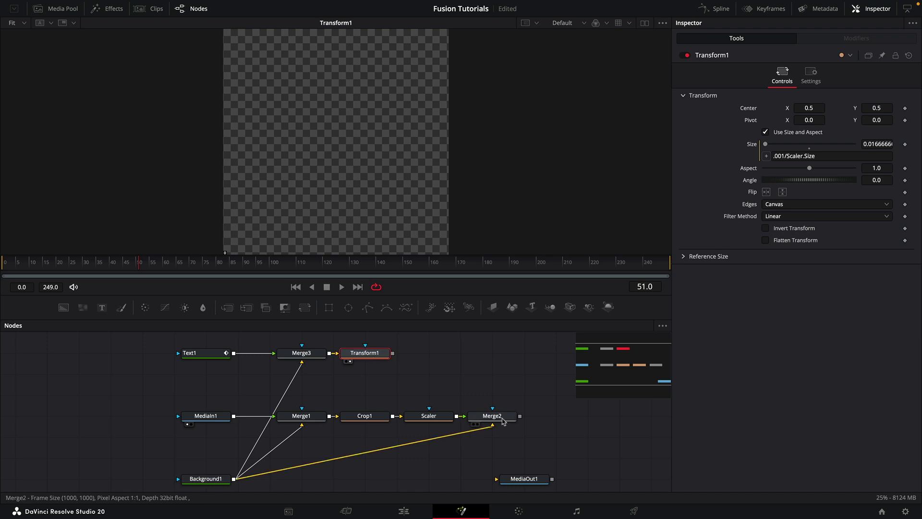
drag(494, 416, 373, 175)
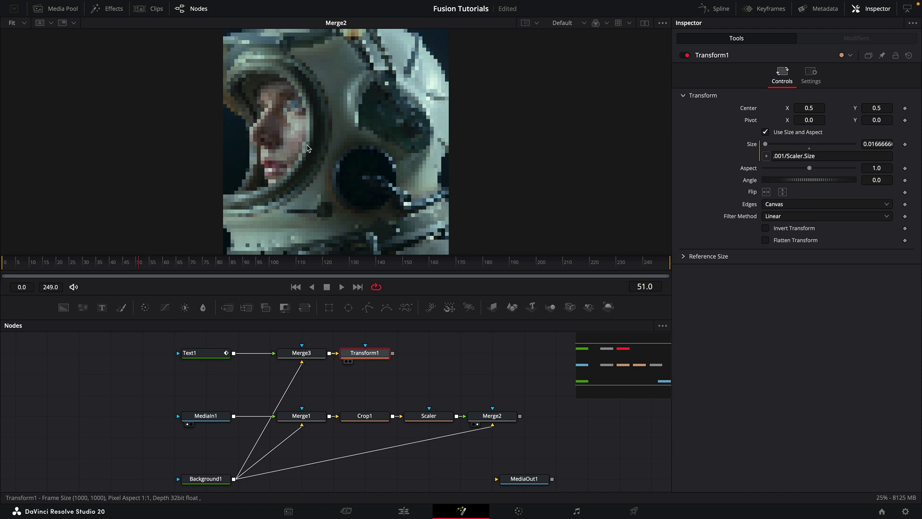
- Add a Duplicate node after Transform1 with Copies driven by 20/Scaler.Size
key(1)
key(shift+space)
text(du)
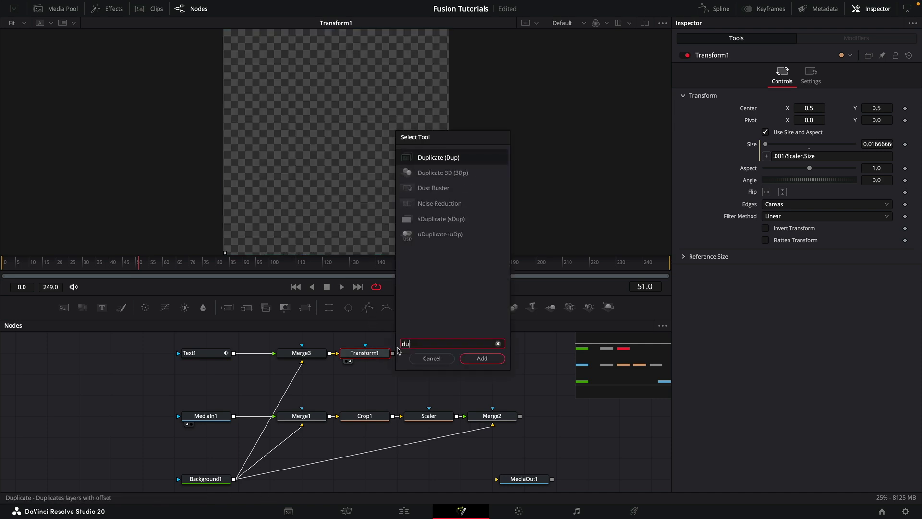
key(Return)
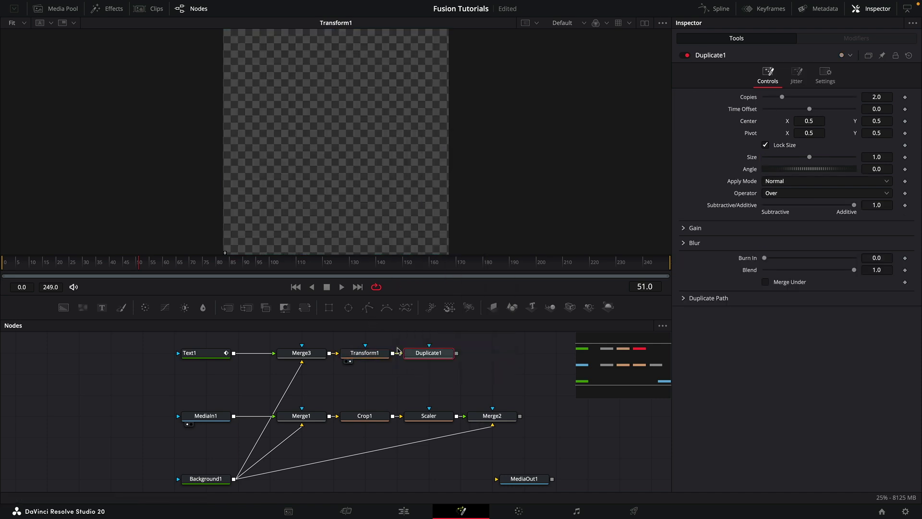
right_click(751, 97)
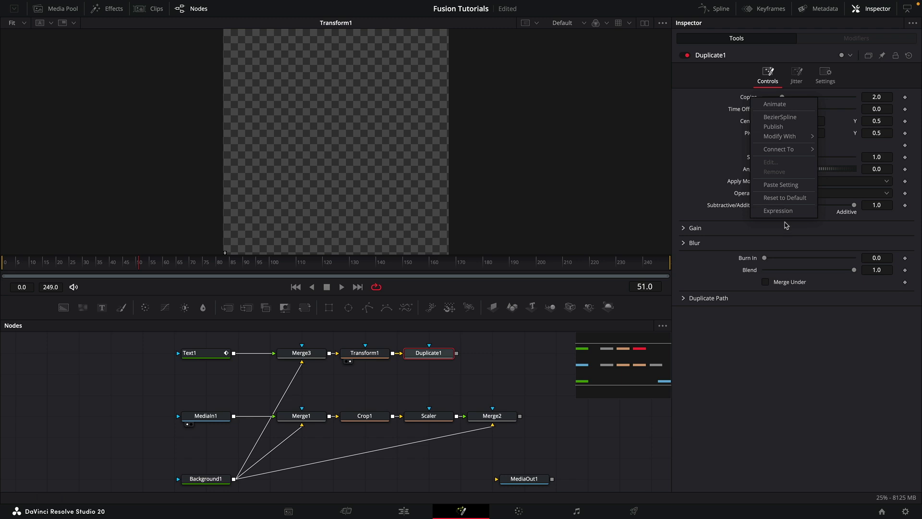
click(779, 211)
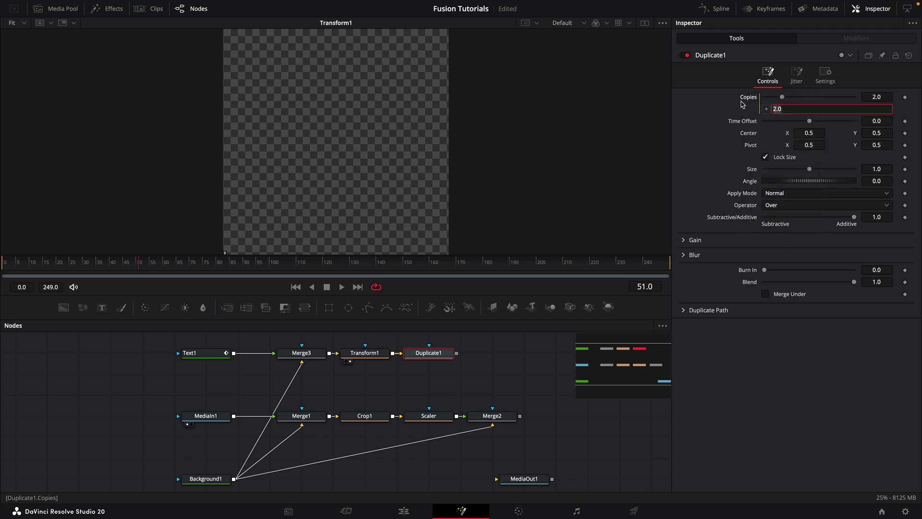
key(BackSpace)
key(BackSpace)
text(0/Scaler.Size)
key(Tab)
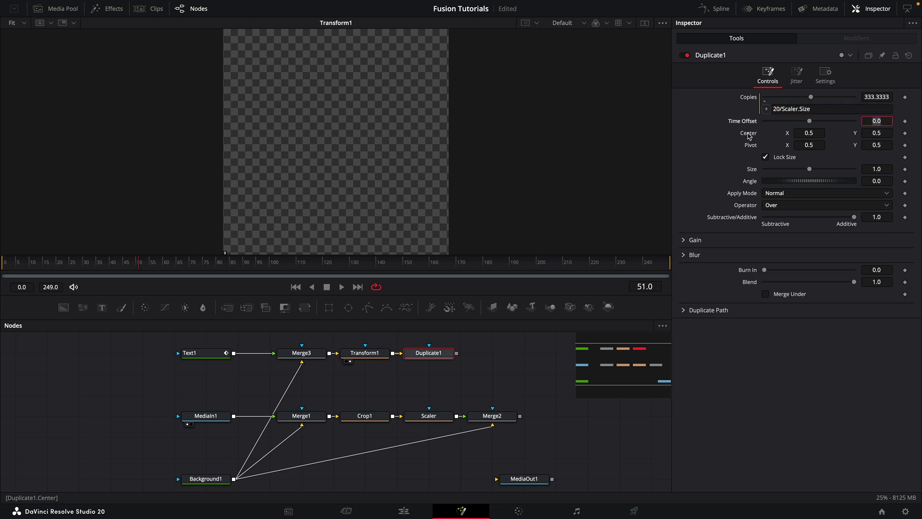
- Set Duplicate1's Center expression to Point(0.5+.001/Scaler.Size, 0.5) and view the row of copies
right_click(748, 136)
click(779, 253)
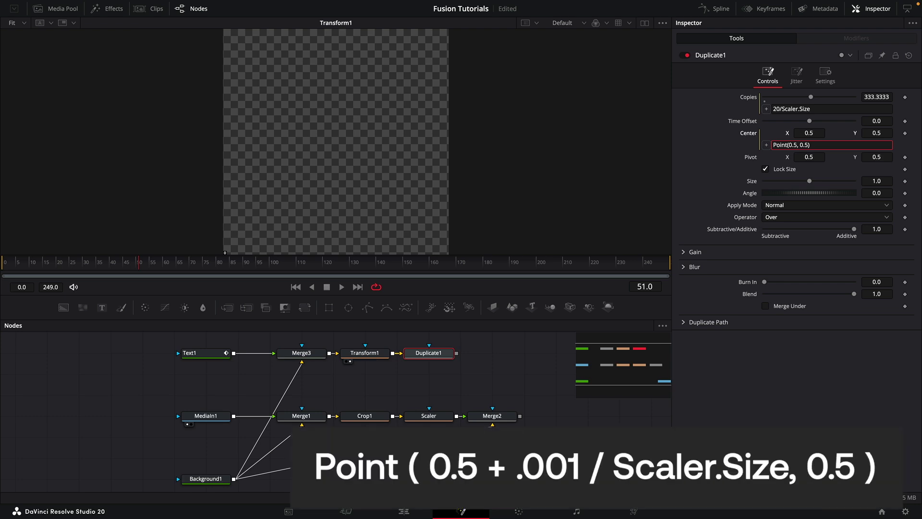
text(+.001/Scaler.Size)
key(Tab)
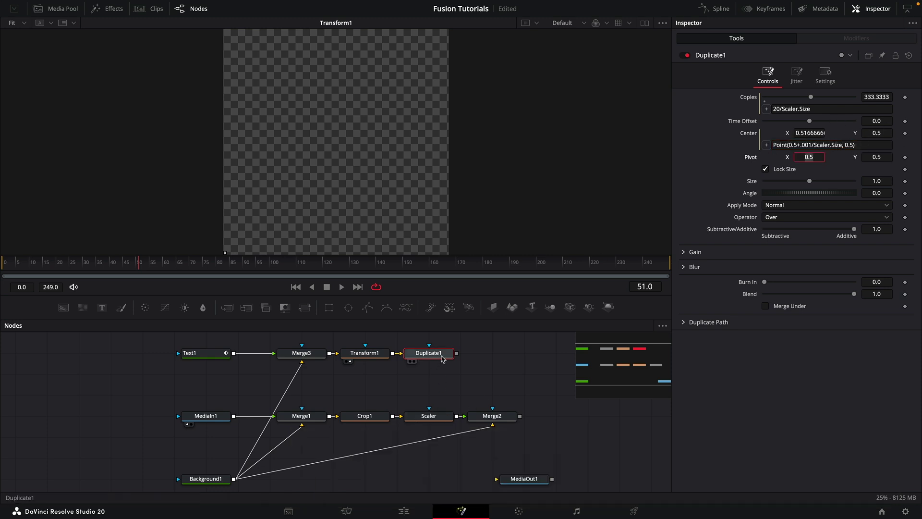
drag(442, 356, 277, 123)
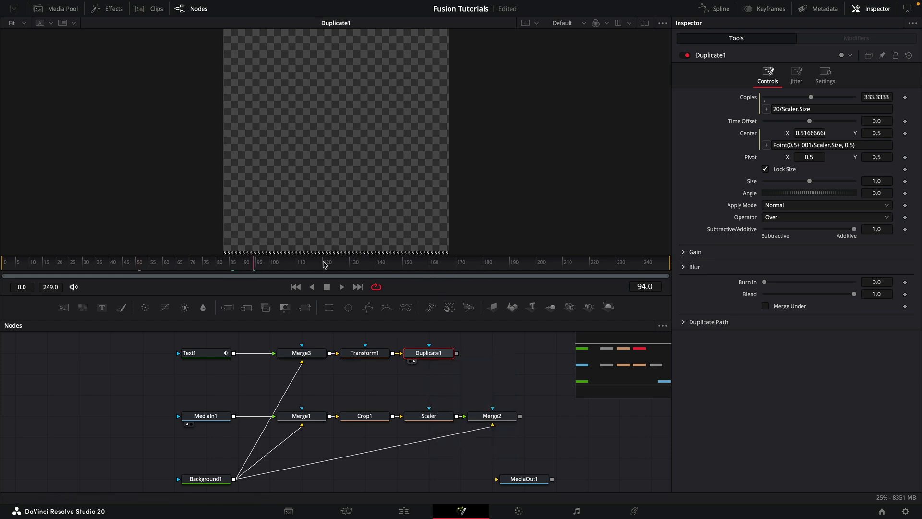
- Paste Duplicate1 as Duplicate1_1 with Center Point(0.5, 0.5+.001/Scaler.Size), then scrub the grid
drag(251, 263, 139, 275)
click(308, 275)
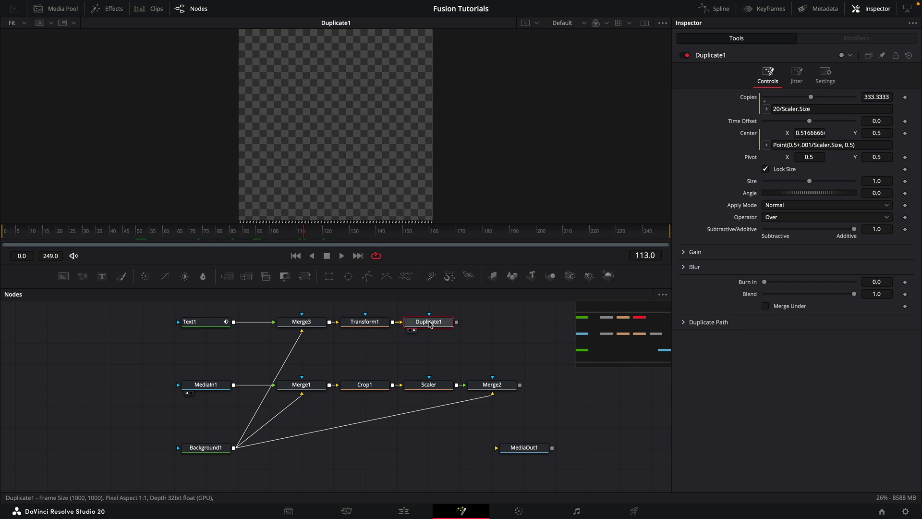
key(ctrl+v)
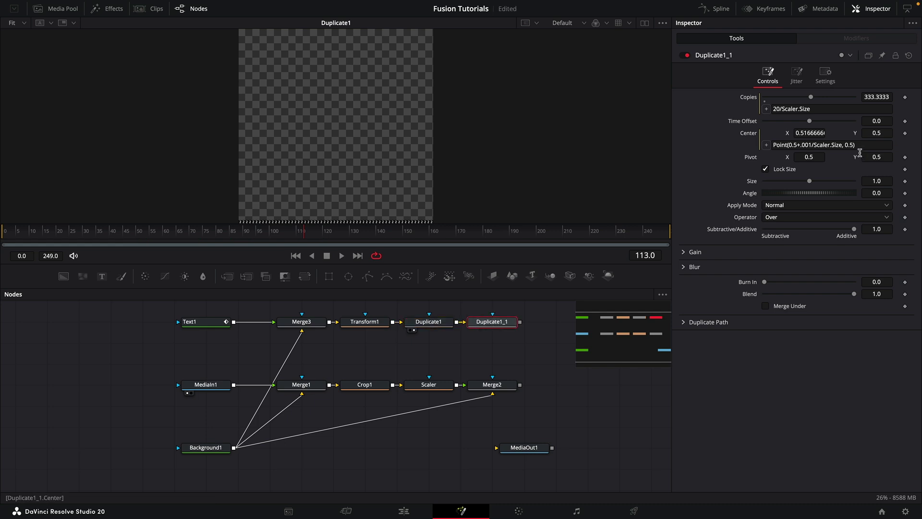
click(800, 144)
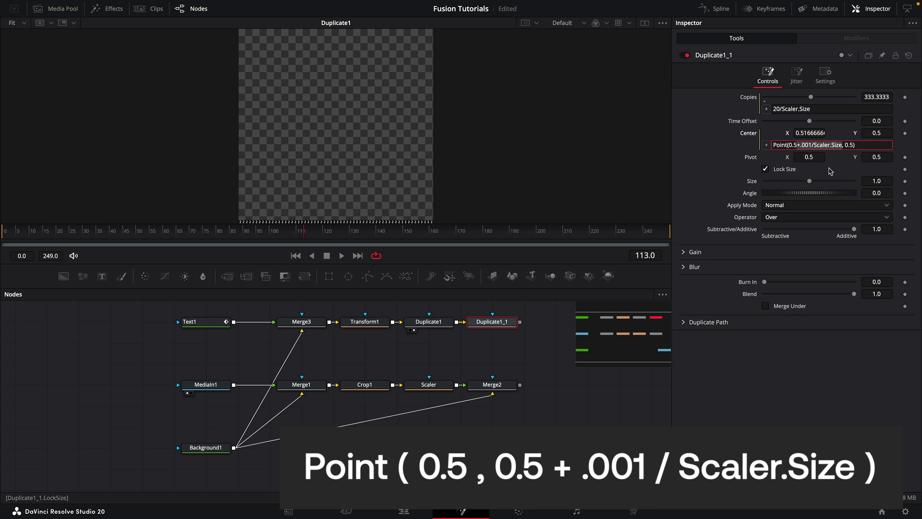
key(BackSpace)
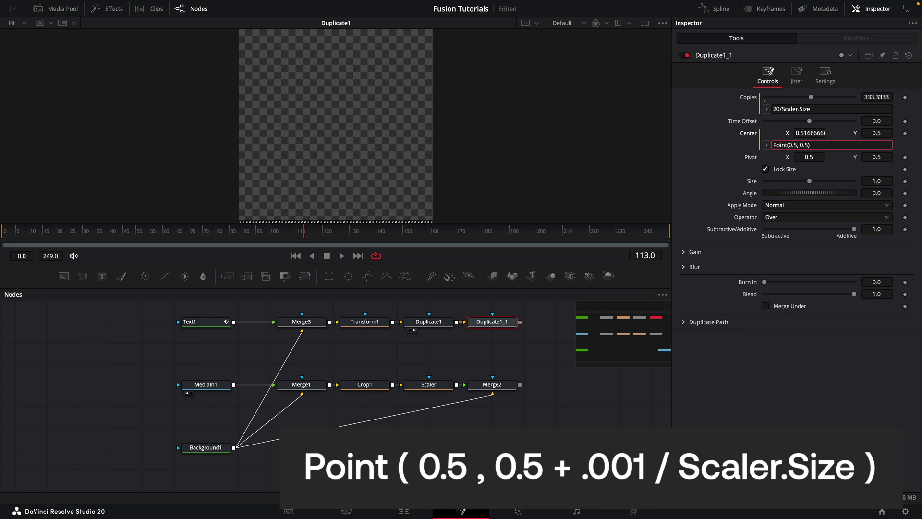
key(ctrl+z)
key(Tab)
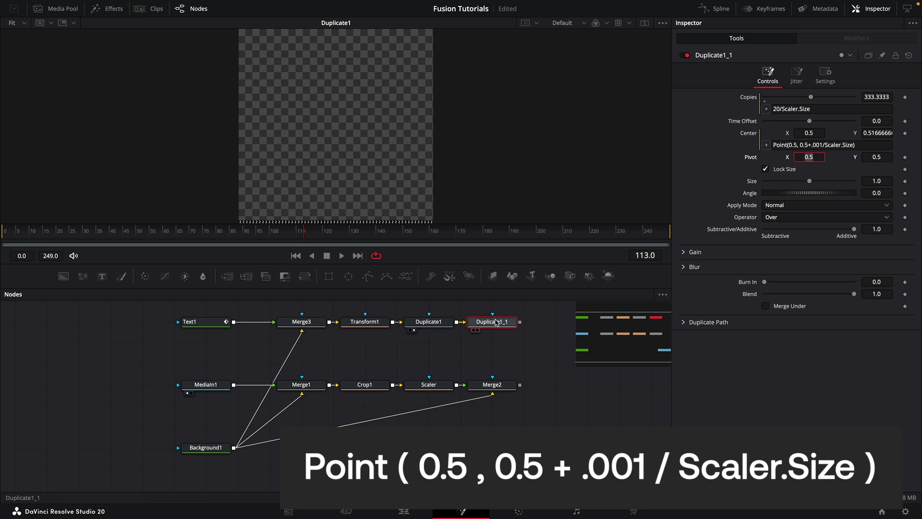
key(1)
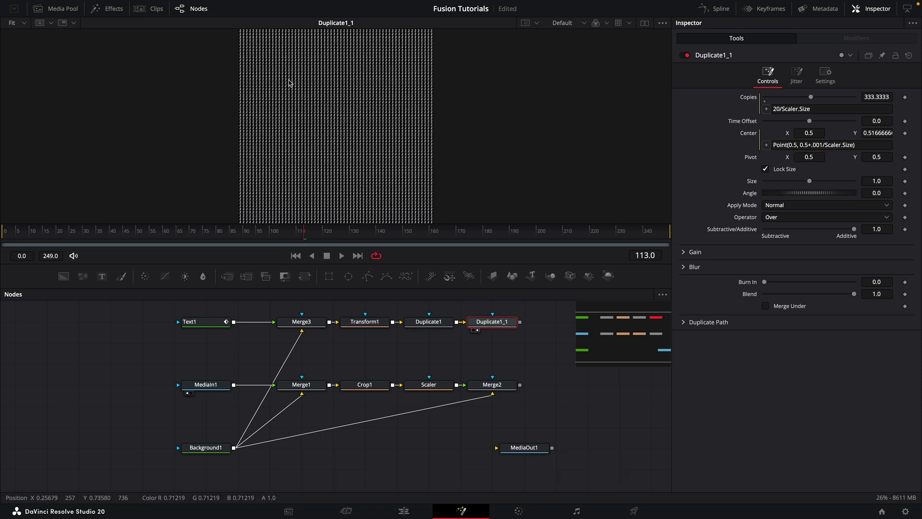
drag(161, 236, 354, 235)
- Add Merge4 after Duplicate1_1 and swap its inputs so Background1 sits behind the grid
scroll(446, 331, right, 5)
scroll(446, 332, up, 1)
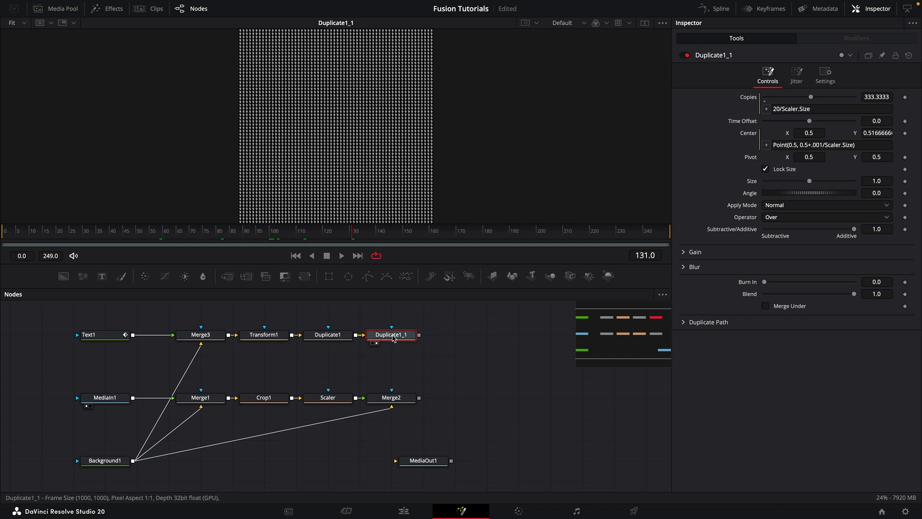
key(shift+space)
text(merge)
key(Return)
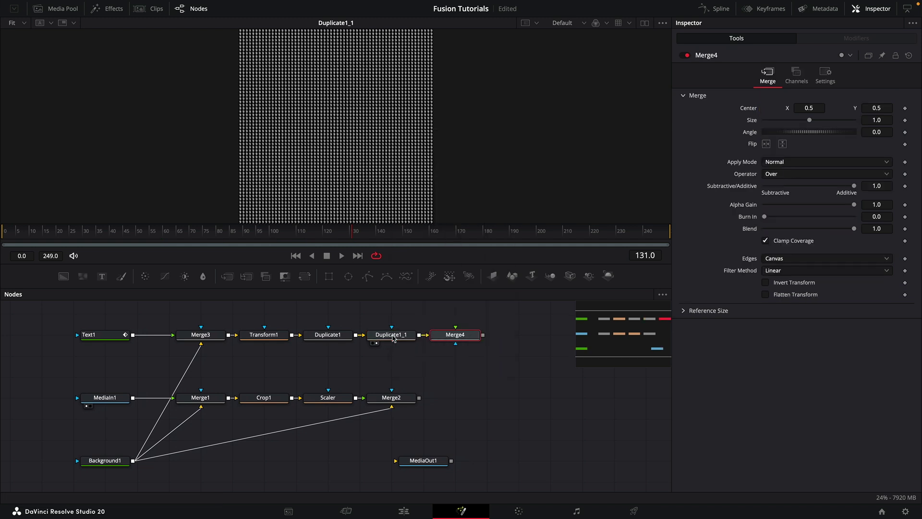
drag(133, 460, 461, 336)
key(1)
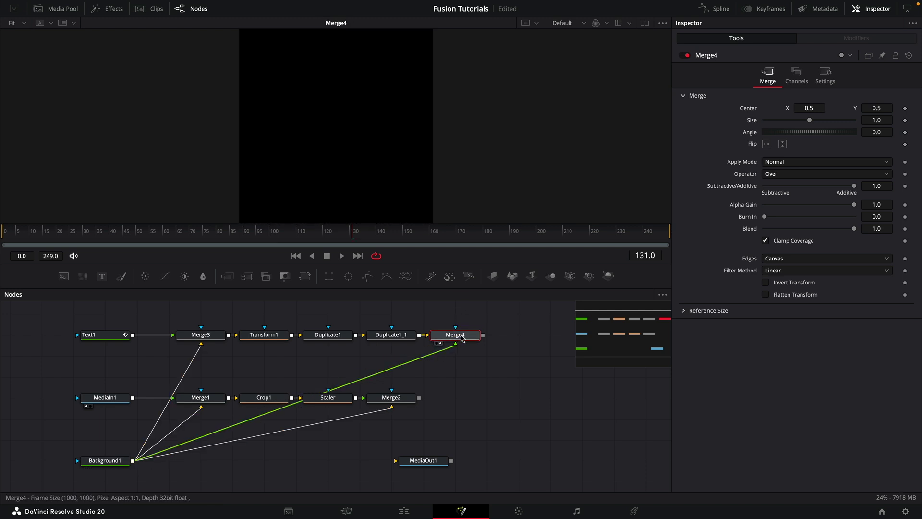
key(ctrl+t)
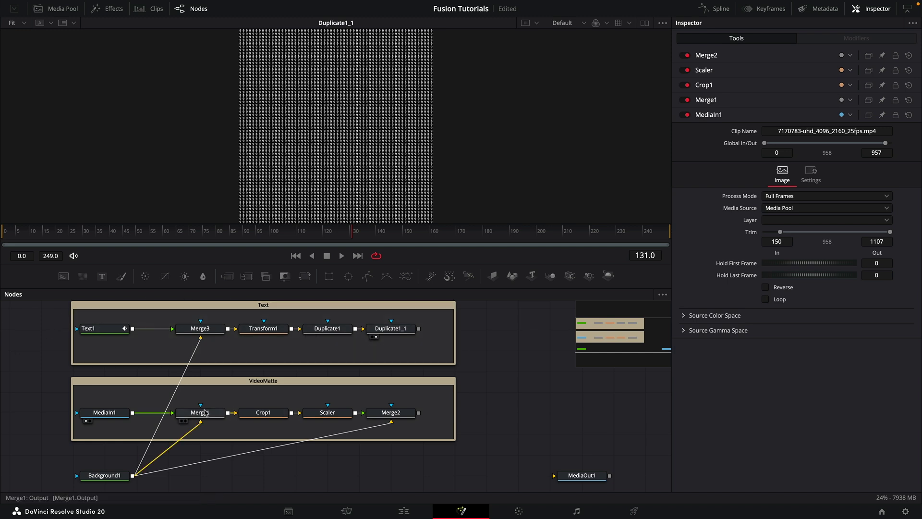
- Add Merge4 with a background image, the Duplicate1_1 grid as foreground, and Merge2 as effect mask
click(390, 413)
key(1)
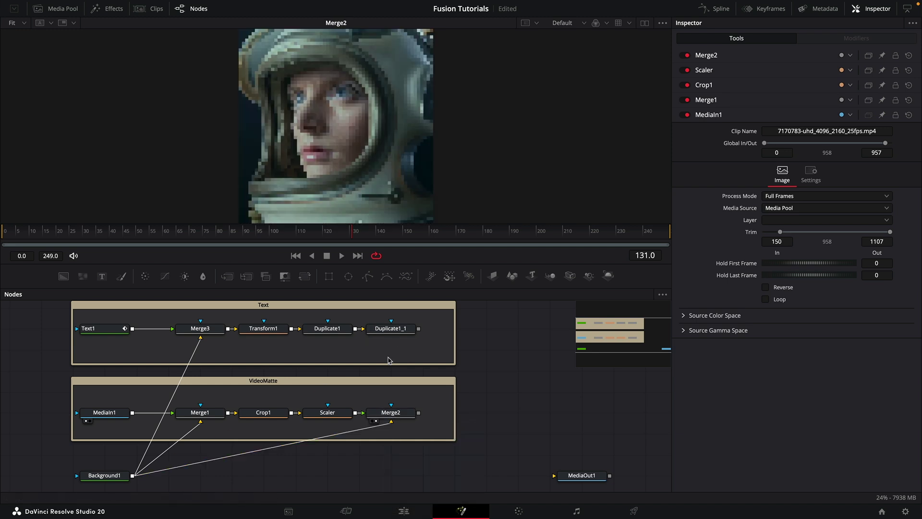
scroll(461, 339, right, 2)
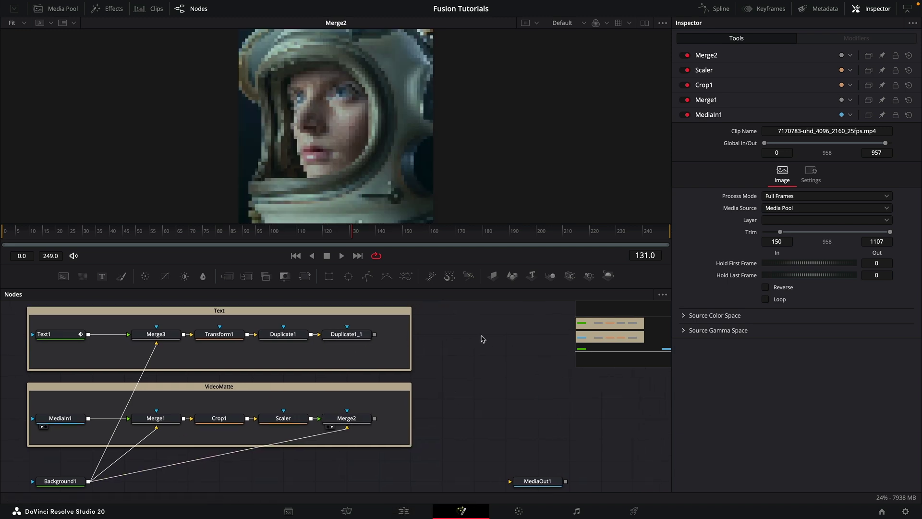
key(shift+space)
text(mrg)
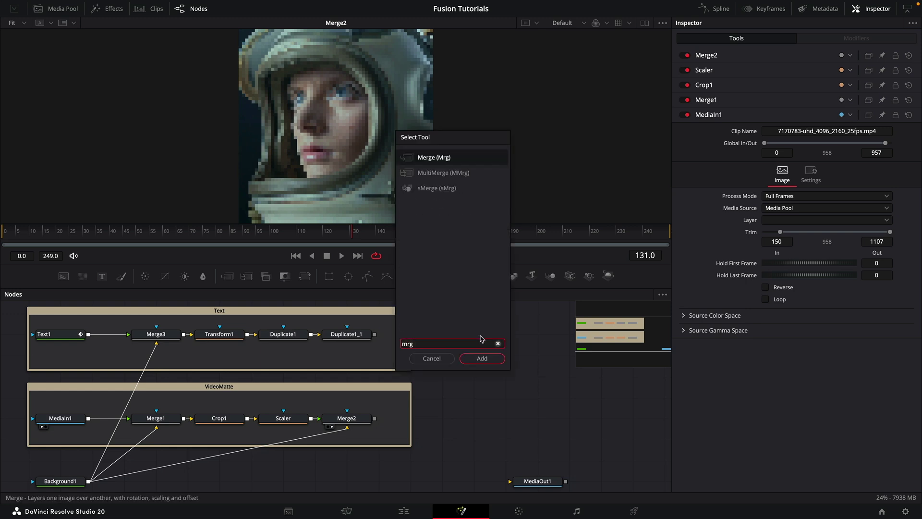
key(Return)
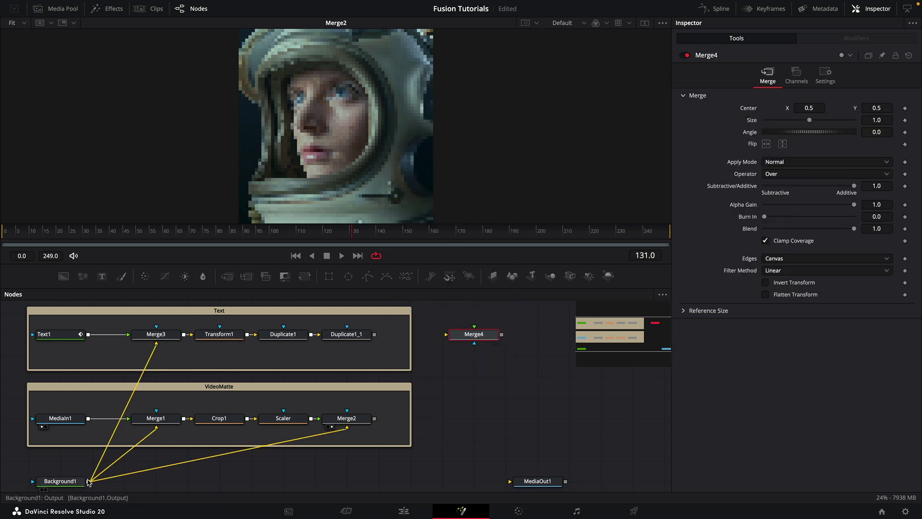
drag(88, 481, 480, 337)
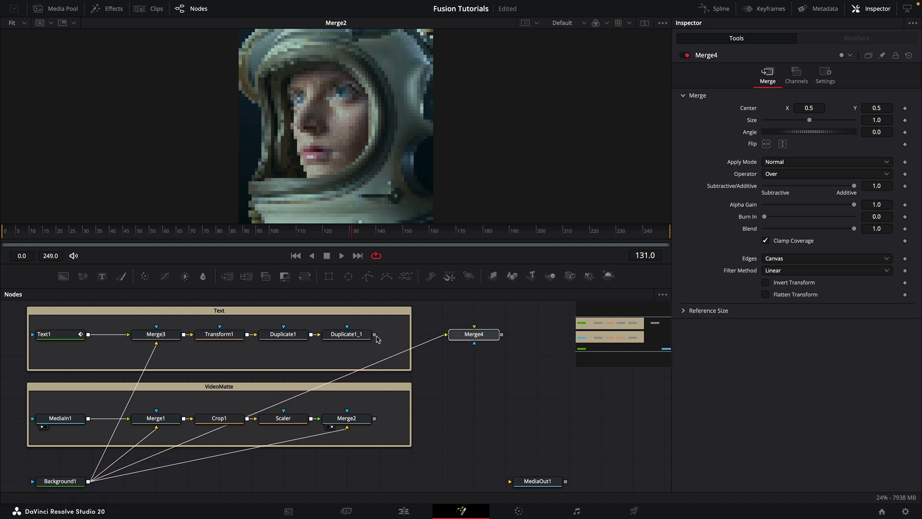
drag(375, 334, 449, 335)
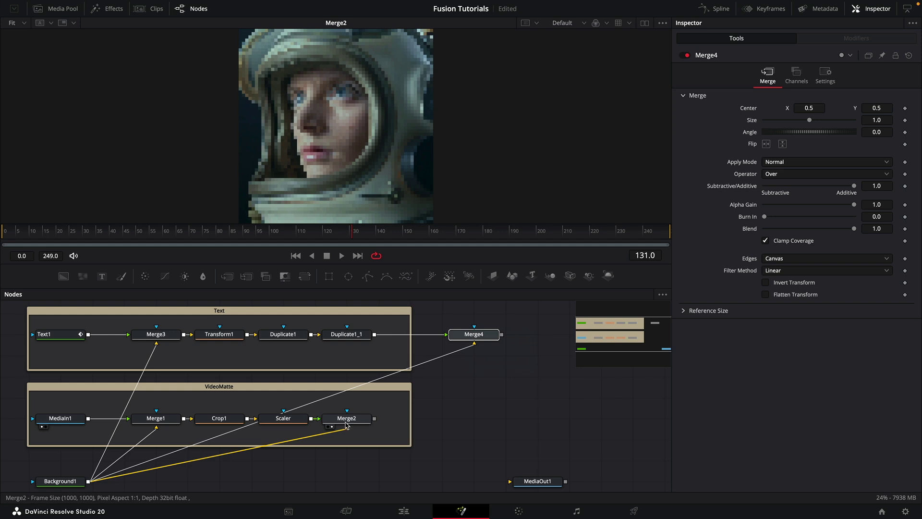
drag(375, 418, 473, 339)
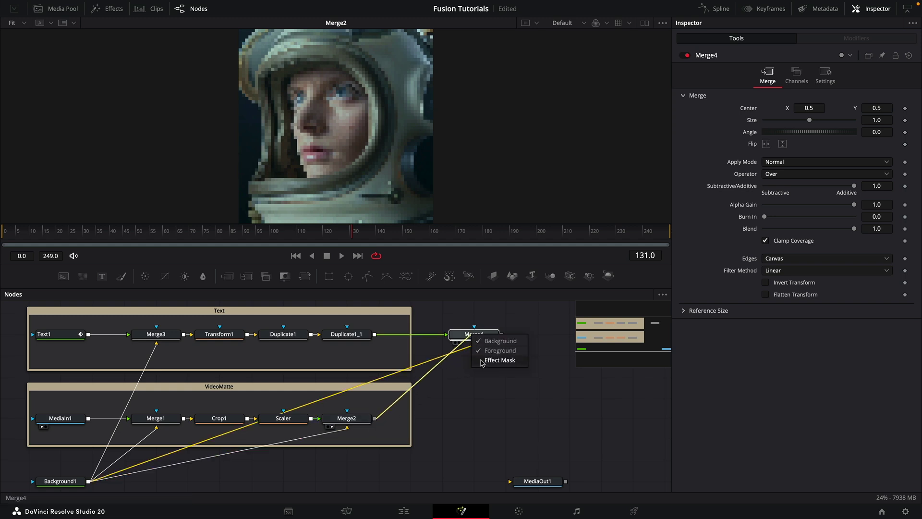
click(482, 360)
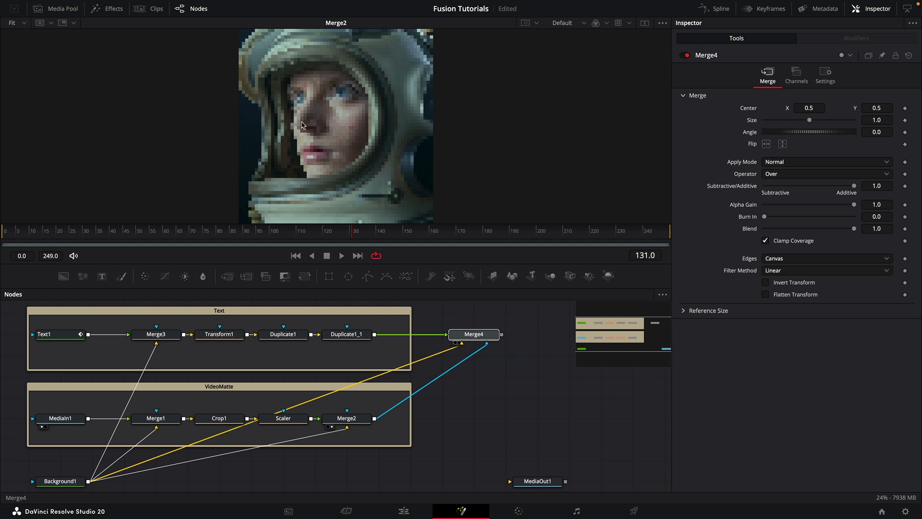
- Set Merge4's mask channel to Luminance and scrub the timeline to check the animation
key(1)
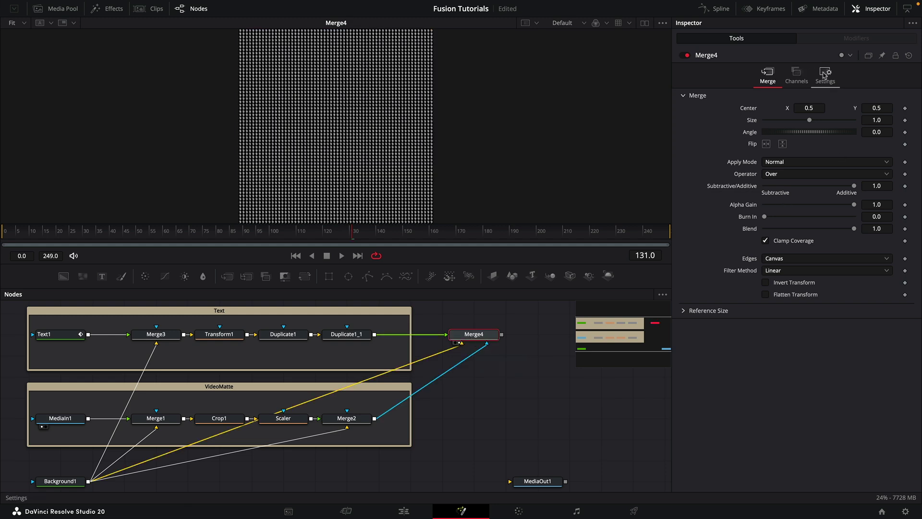
click(824, 75)
click(790, 180)
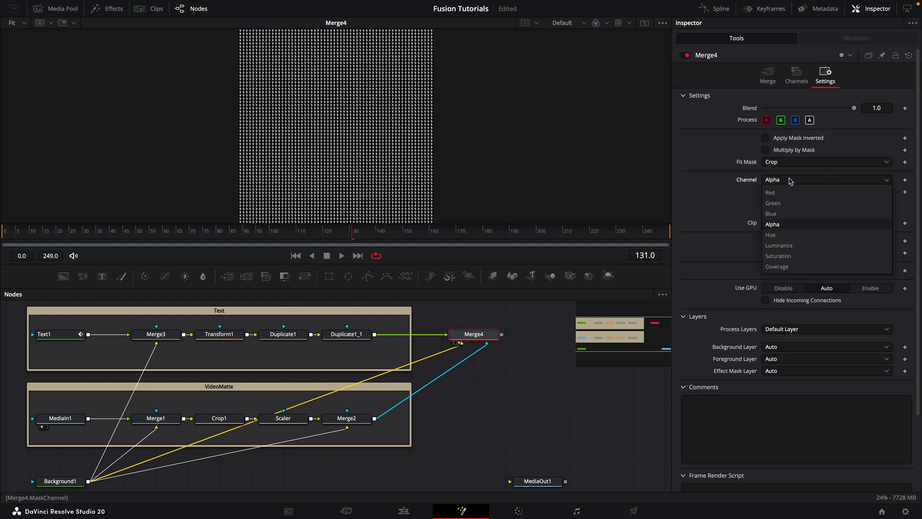
click(789, 245)
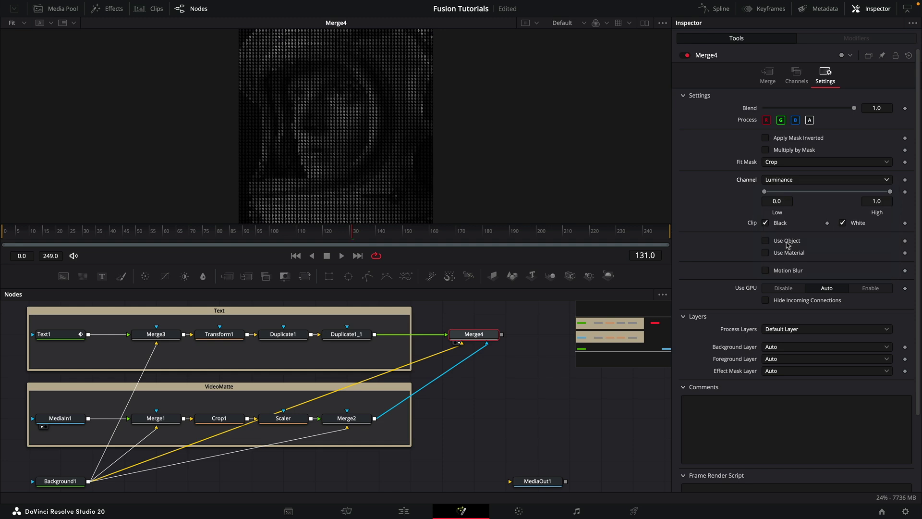
drag(418, 263, 423, 277)
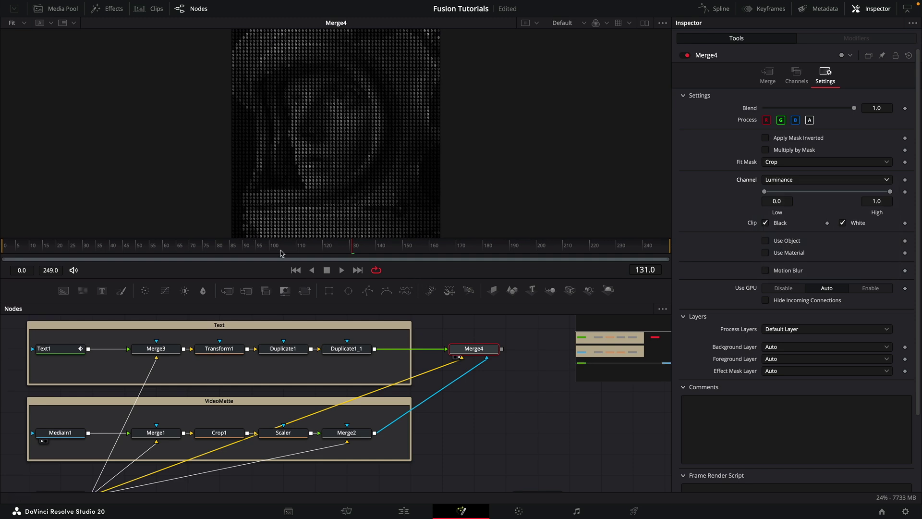
drag(282, 253, 493, 256)
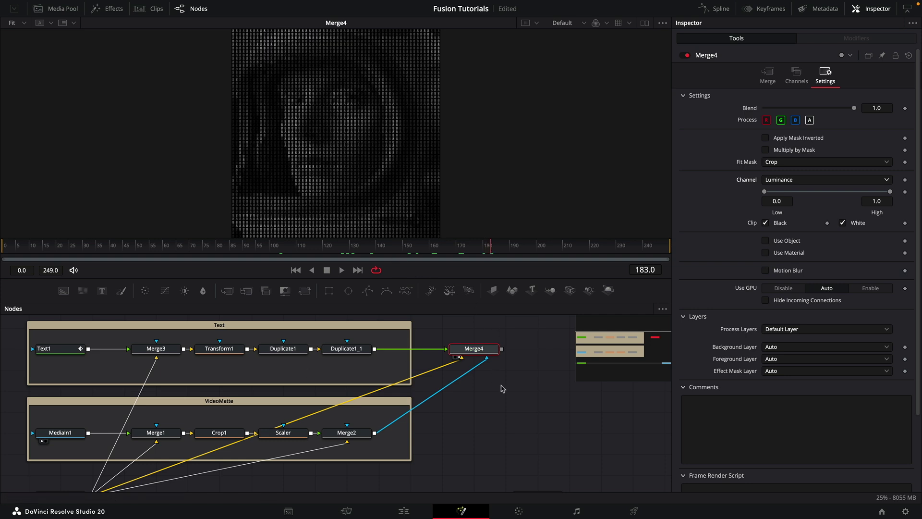
drag(526, 389, 438, 393)
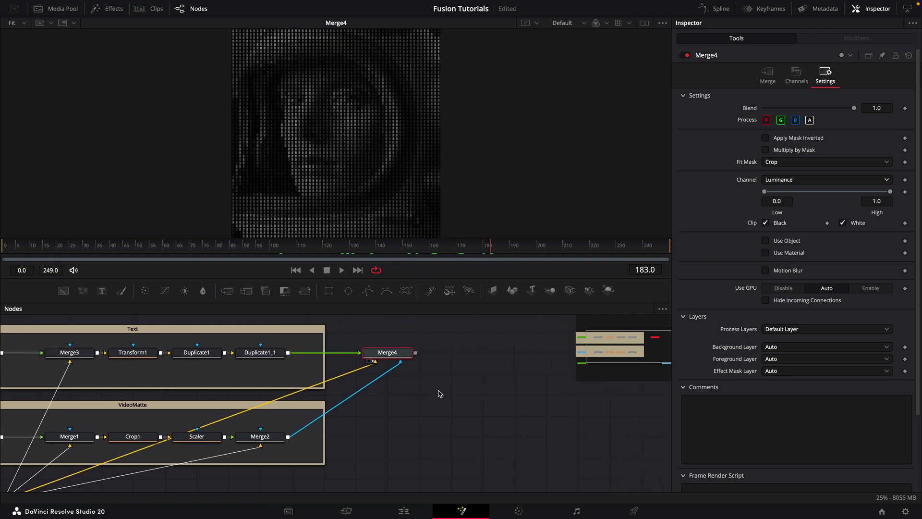
- Add a BrightnessContrast node after Merge4
key(shift+space)
text(bc)
key(Return)
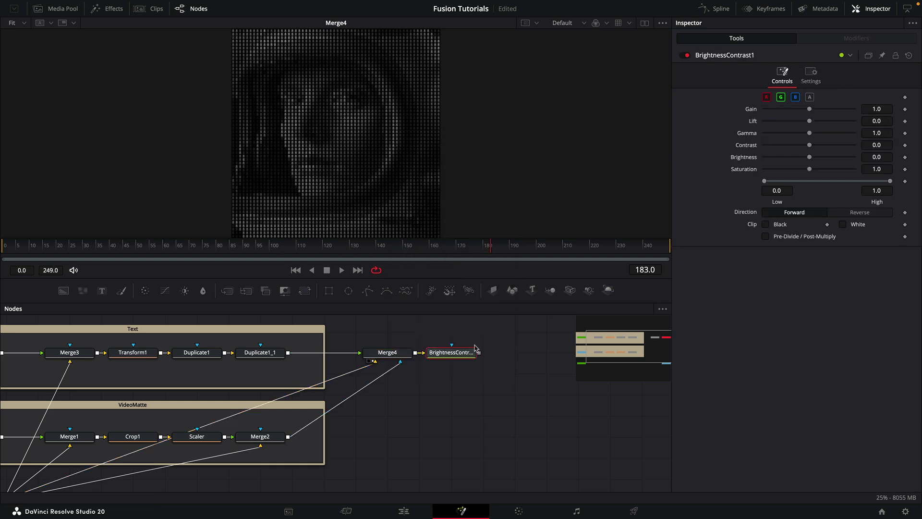
drag(479, 409, 424, 410)
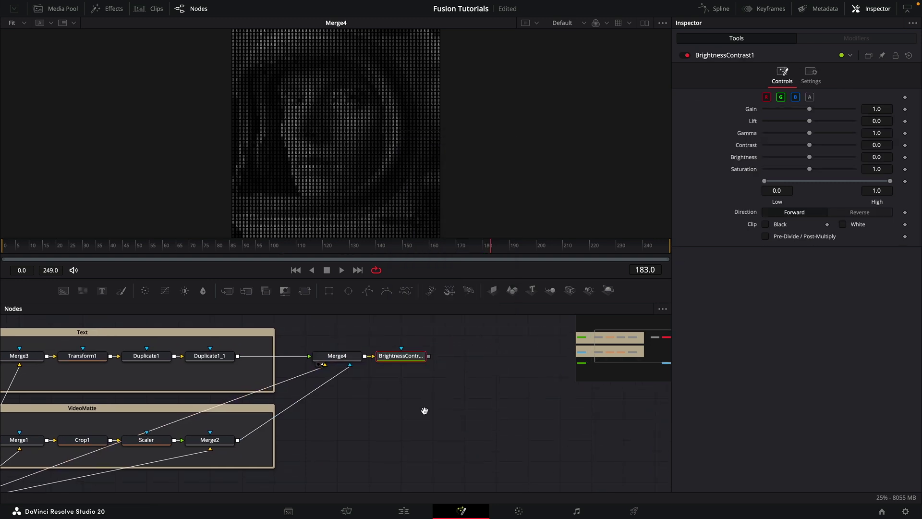
click(557, 375)
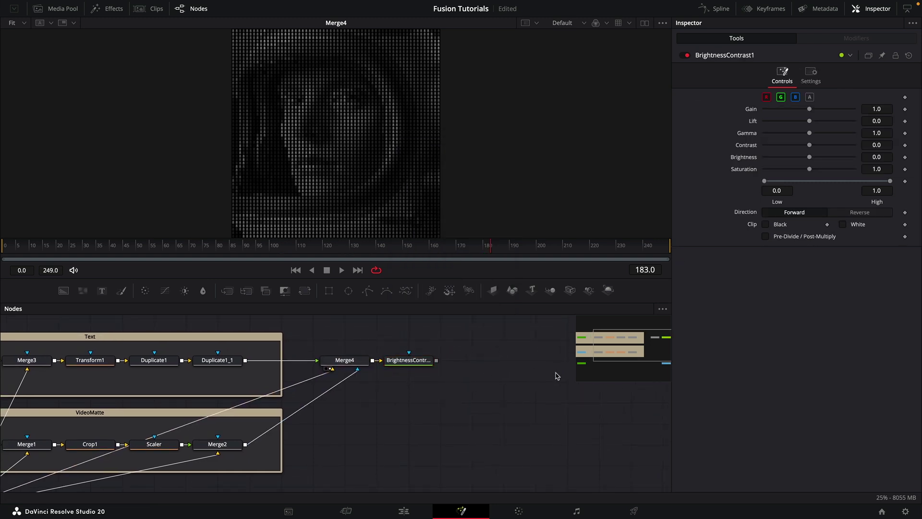
- Add TimeSpeed1 fed by the Duplicate1_1 character grid with a Delay of -1
key(shift+space)
text(tim)
key(Return)
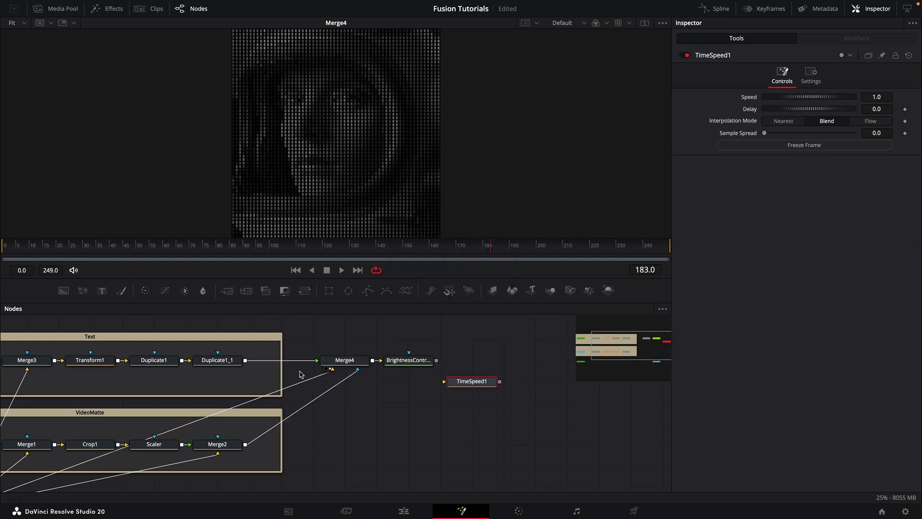
click(406, 315)
drag(245, 360, 381, 318)
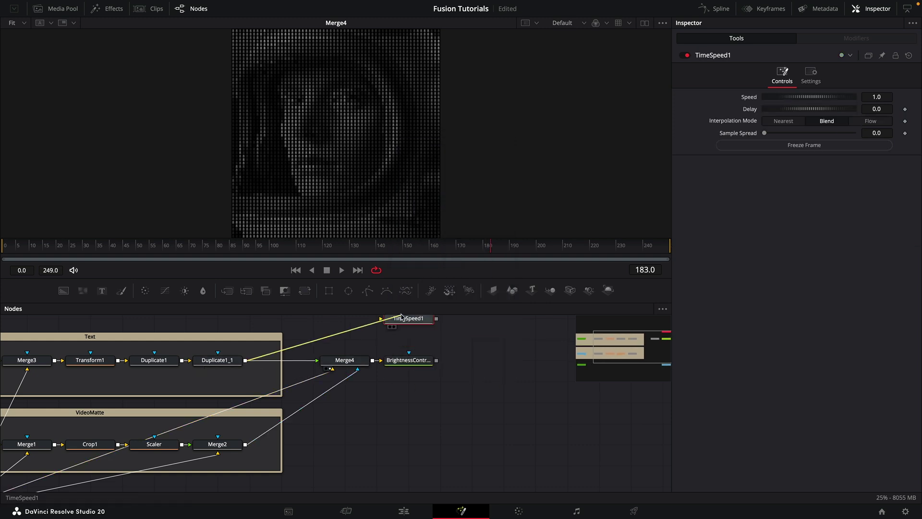
click(889, 105)
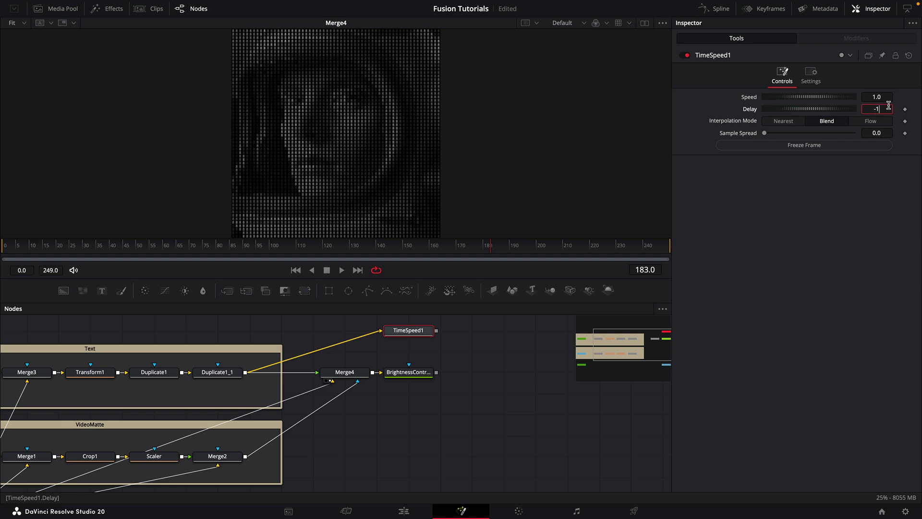
text(-1)
key(Tab)
- Add Merge5 after BrightnessContrast1 with TimeSpeed1 as Foreground and Merge2 wired toward it
click(416, 370)
key(shift+space)
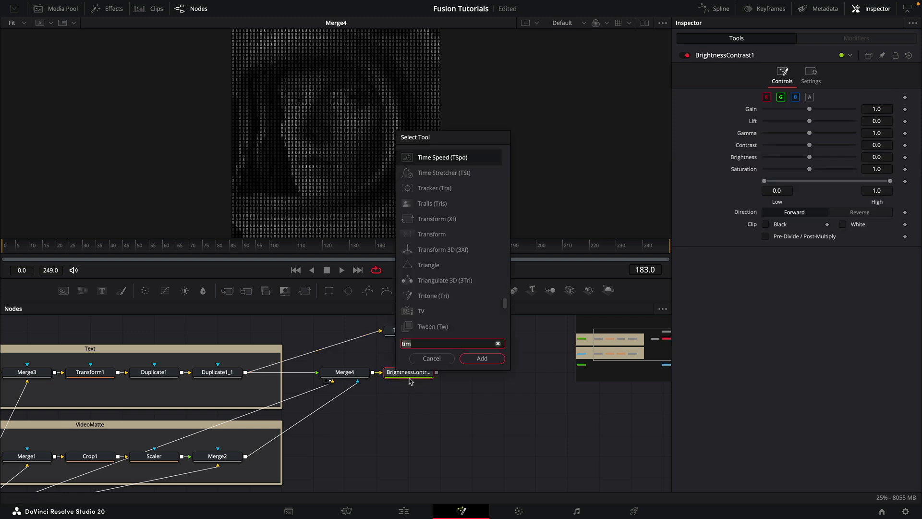
text(mrg)
key(Return)
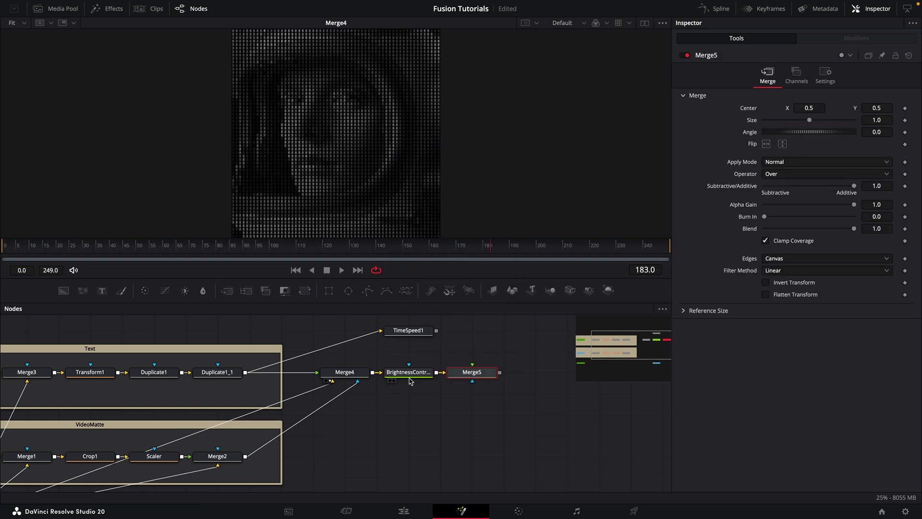
drag(421, 330, 456, 377)
click(480, 390)
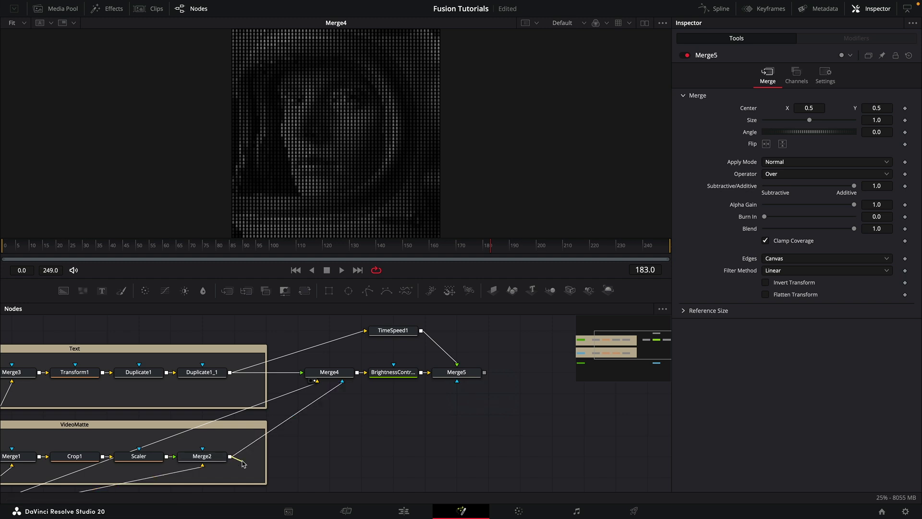
drag(230, 457, 459, 375)
- Mask Merge5 by Merge2's Luminance with Low 0.5 and High 0.51, previewing frame 127
click(481, 401)
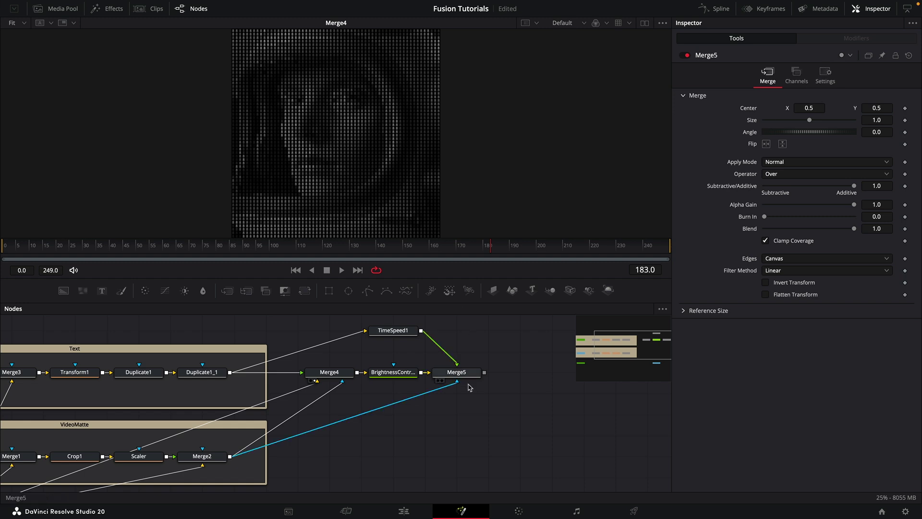
click(457, 375)
click(825, 76)
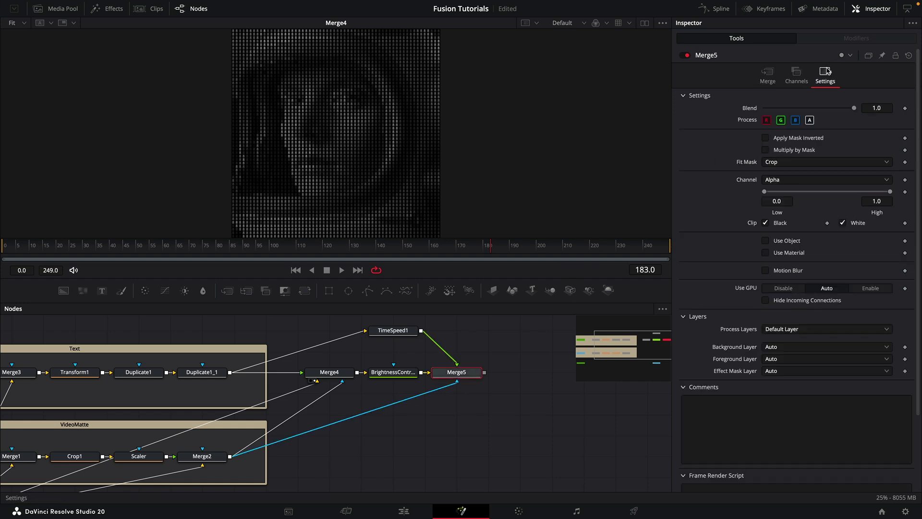
click(774, 180)
click(778, 244)
click(783, 201)
key(Tab)
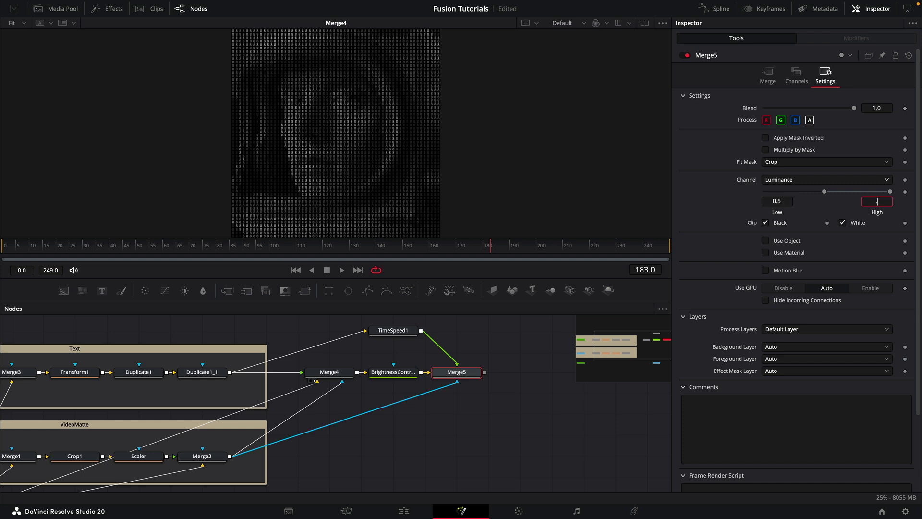
key(Tab)
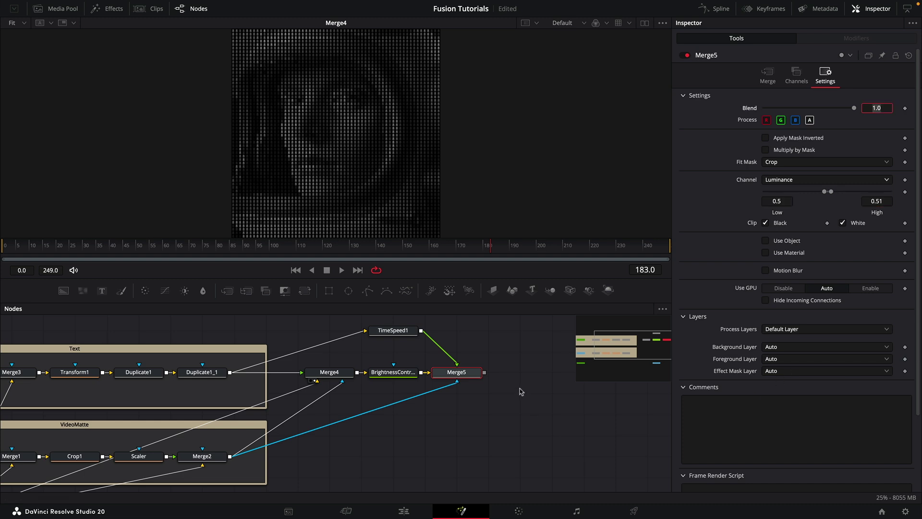
drag(456, 377, 425, 355)
key(ctrl+z)
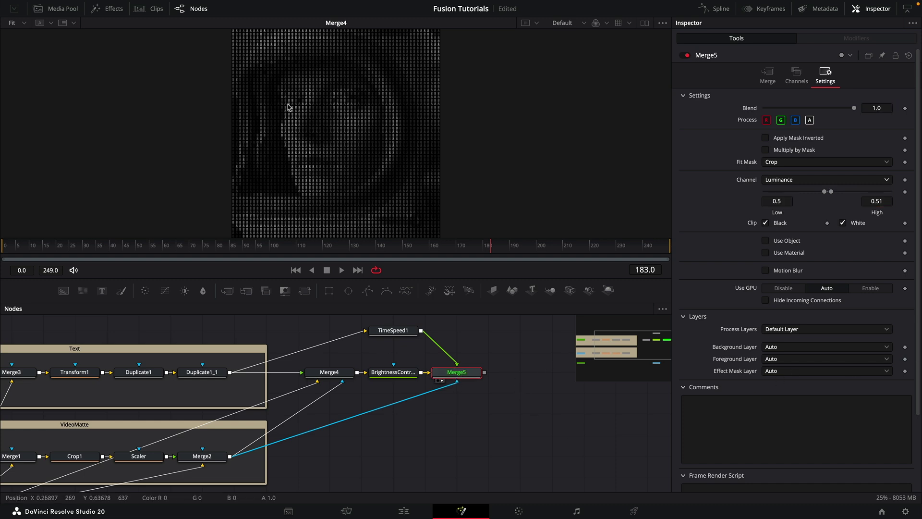
key(1)
drag(331, 248, 342, 248)
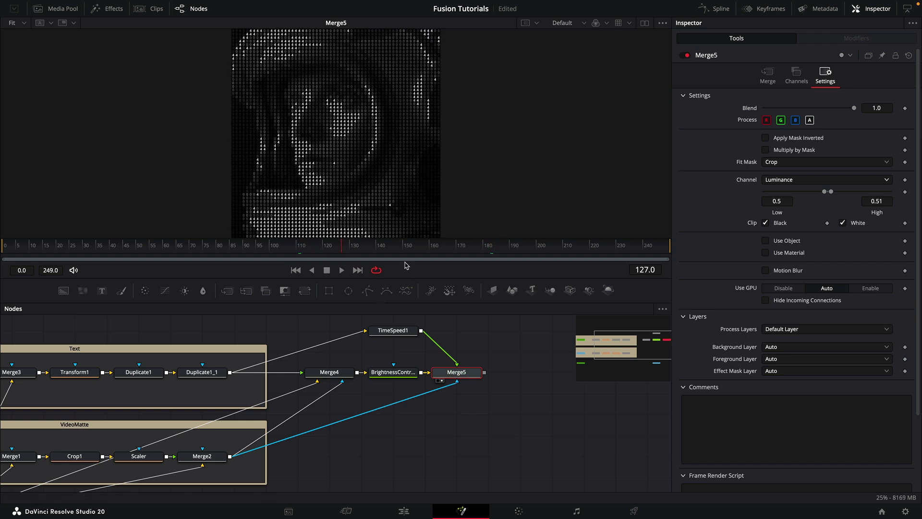
drag(382, 303, 433, 456)
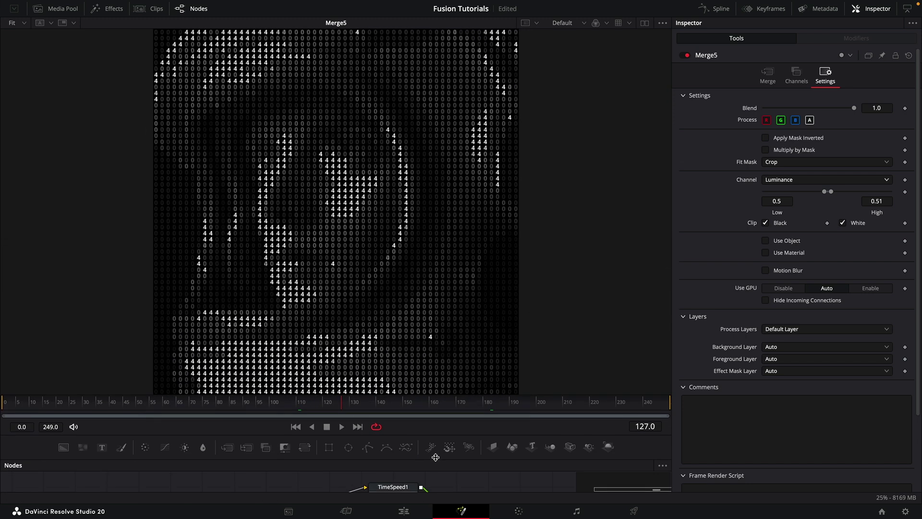
drag(163, 410, 325, 423)
click(341, 427)
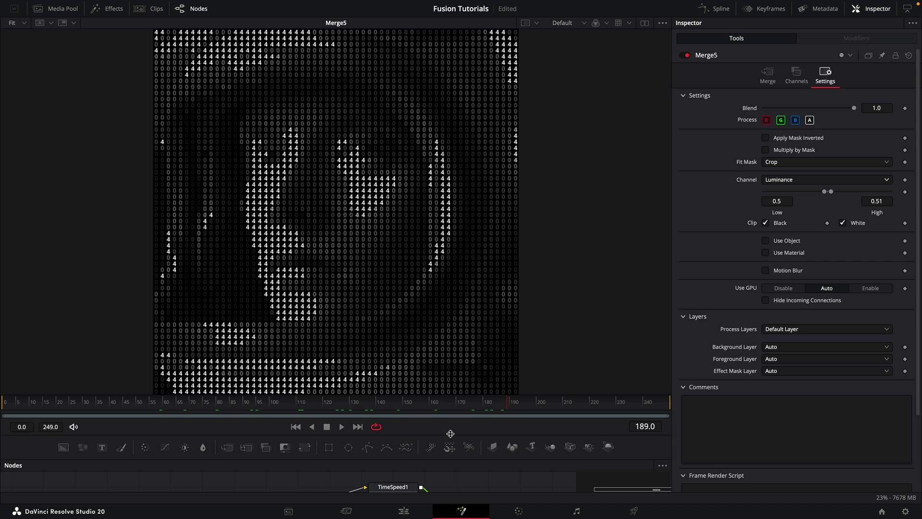
drag(451, 434, 454, 261)
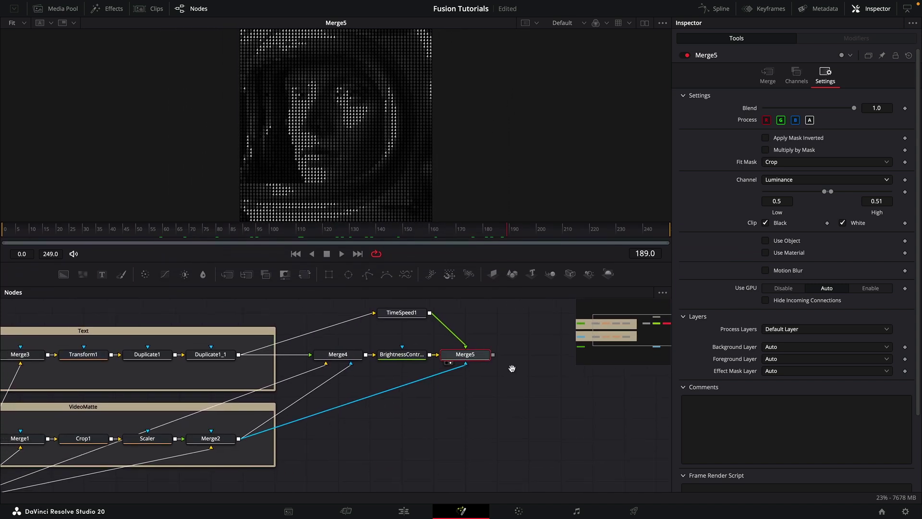
drag(512, 368, 577, 372)
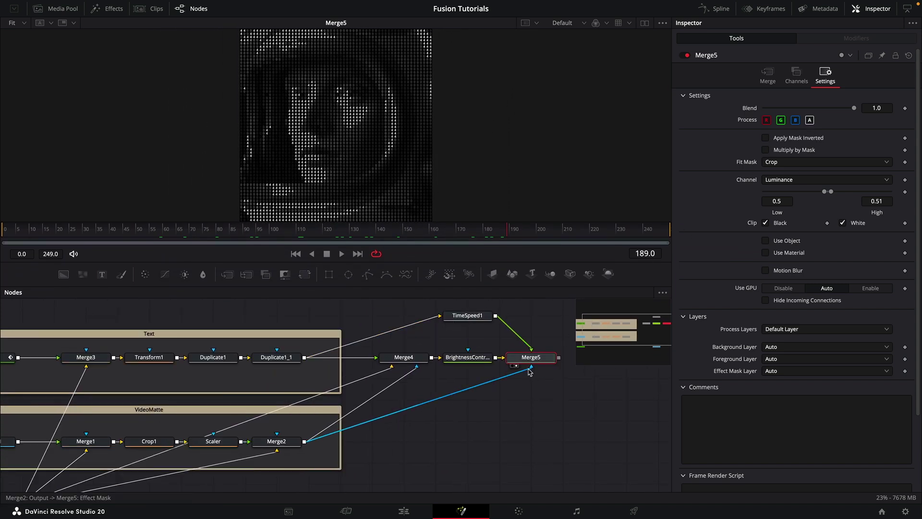
drag(583, 374, 549, 366)
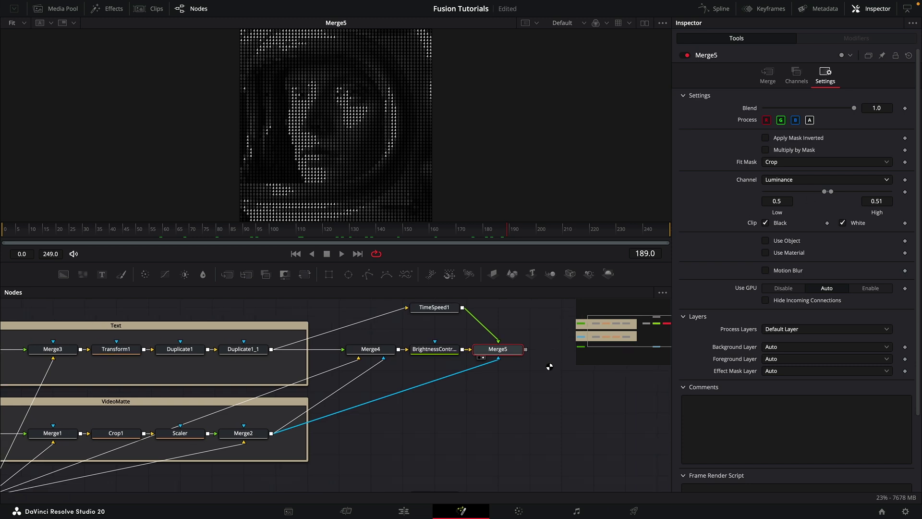
key(ctrl+z)
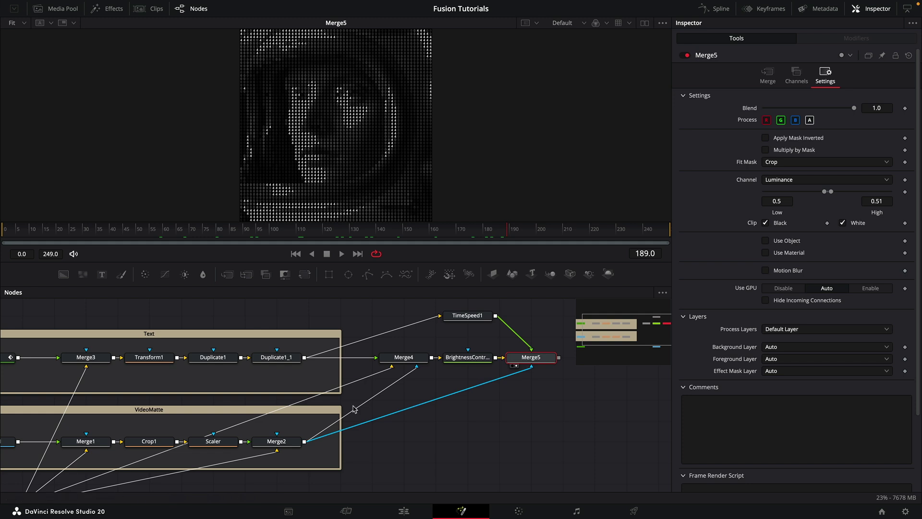
drag(395, 408, 456, 383)
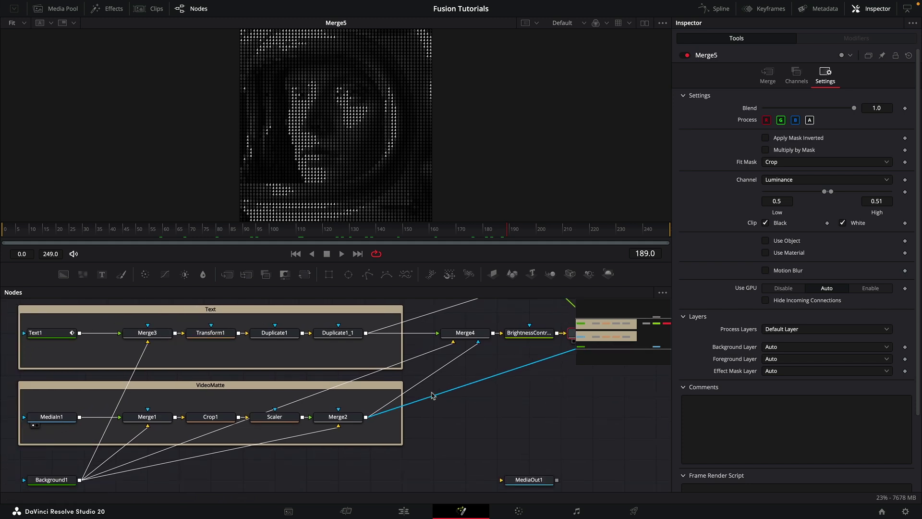
click(275, 421)
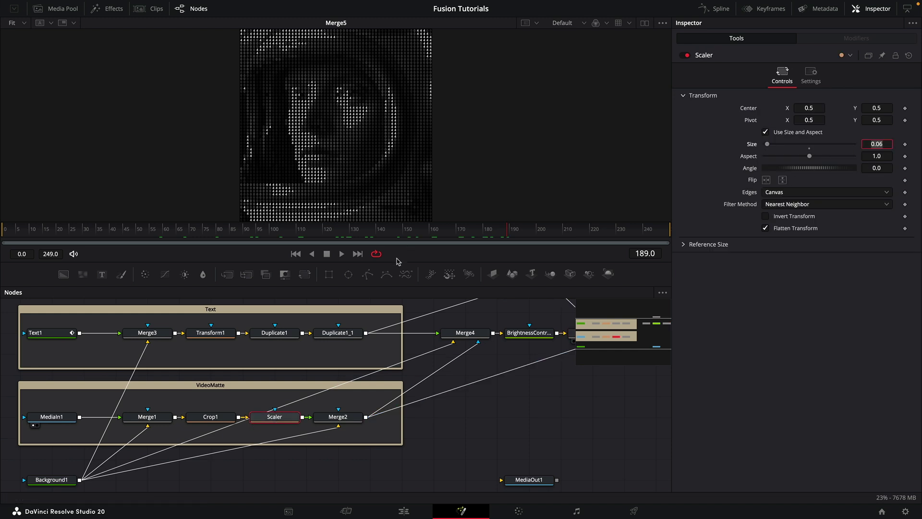
scroll(362, 111, up, 5)
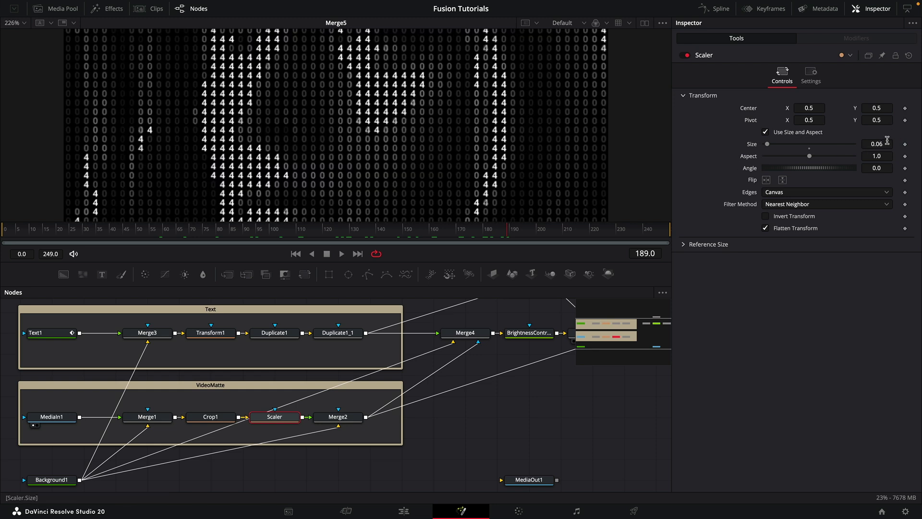
click(887, 141)
key(Tab)
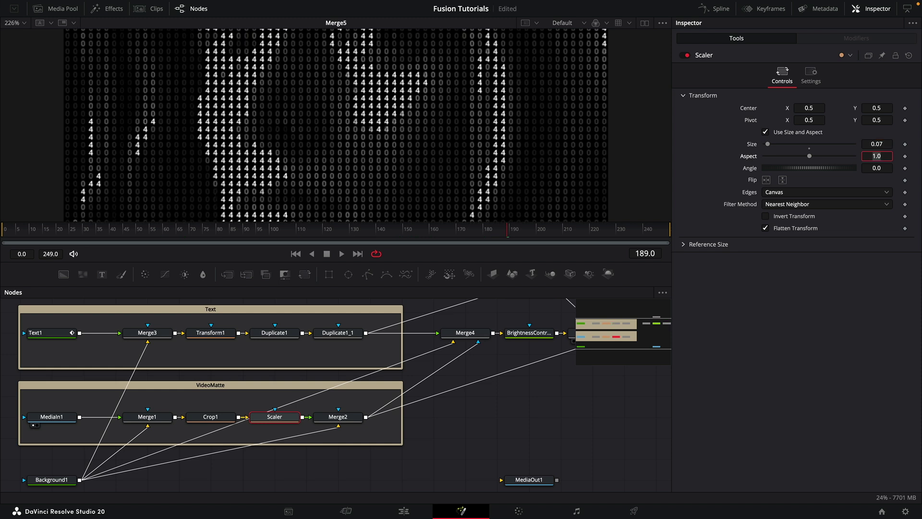
click(891, 141)
key(BackSpace)
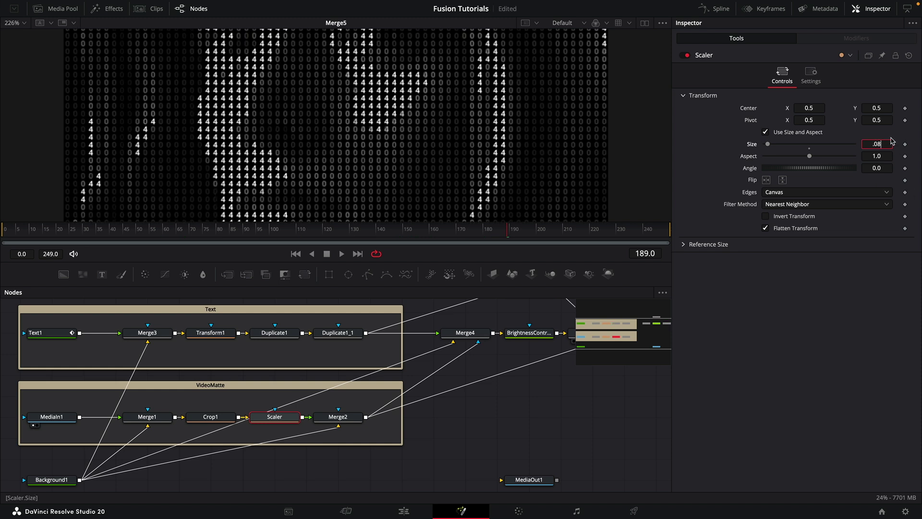
text(.08)
key(Tab)
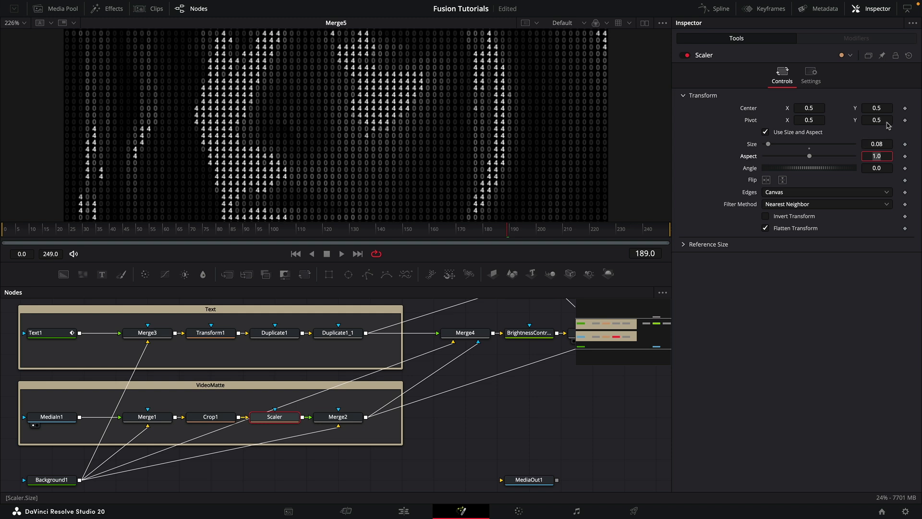
click(889, 144)
text(.1)
key(Tab)
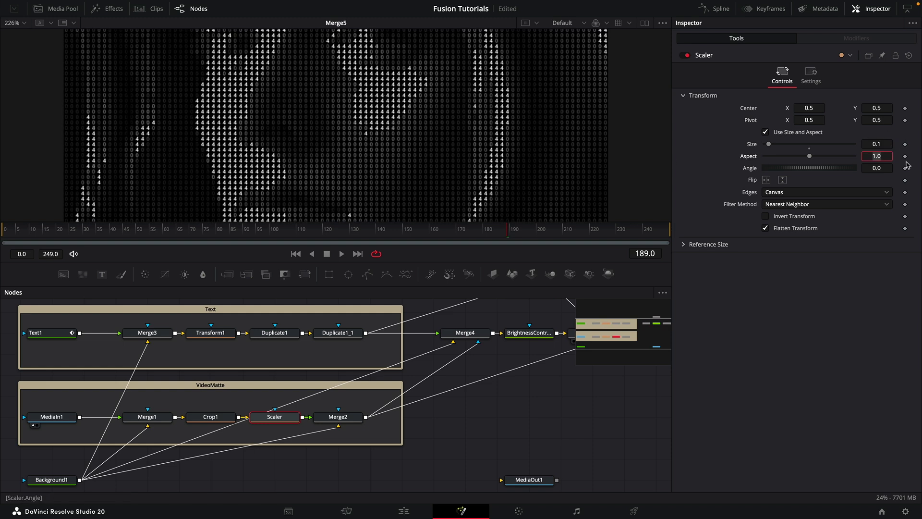
click(886, 141)
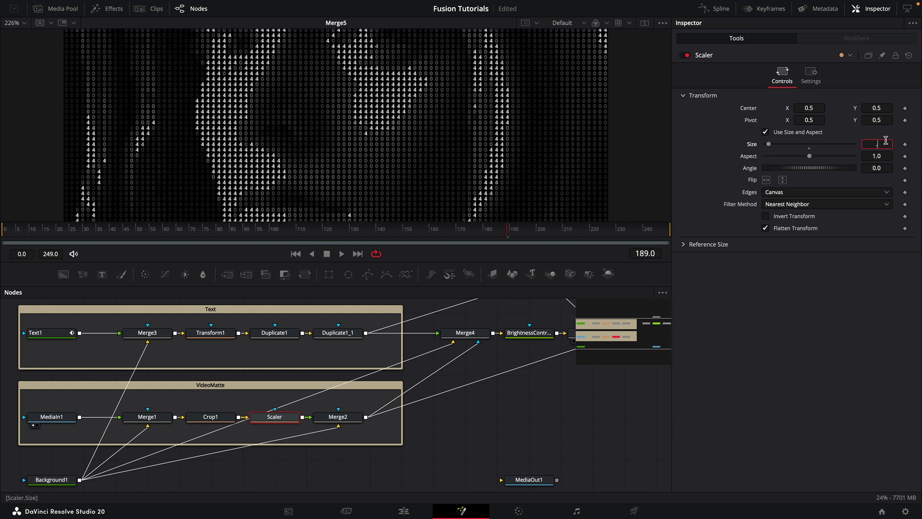
key(Return)
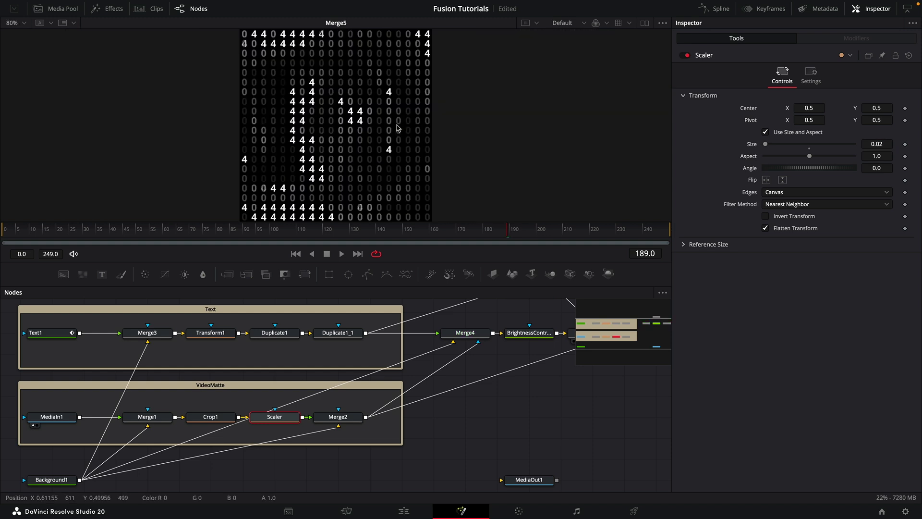
click(888, 141)
text(.06)
key(Tab)
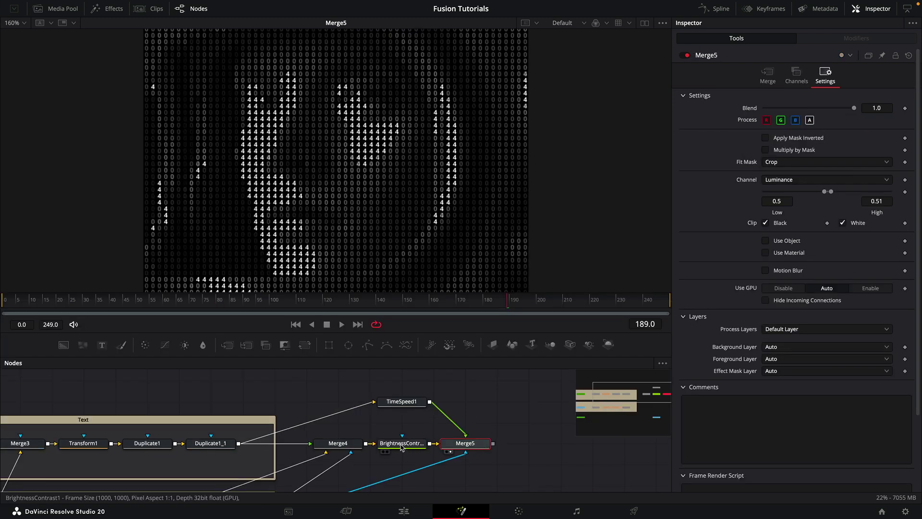
- Give BrightnessContrast1 Gain and Gamma 1.26, Lift -0.2; add ColorGain after Merge5 with Blue 1.26
click(401, 445)
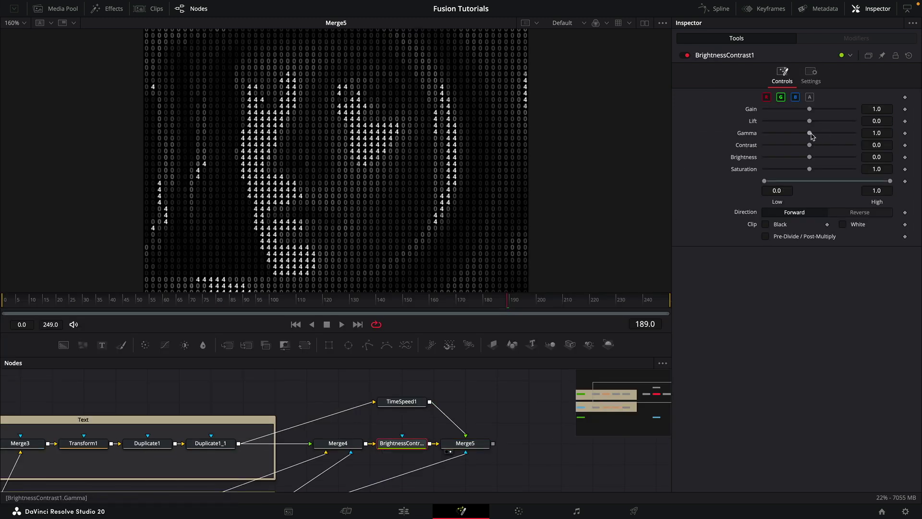
drag(811, 136, 812, 113)
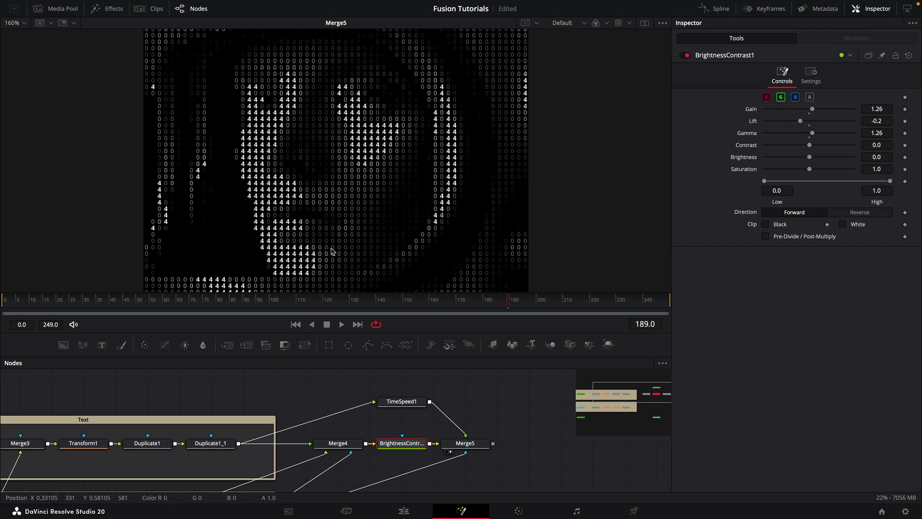
click(476, 445)
key(shift+space)
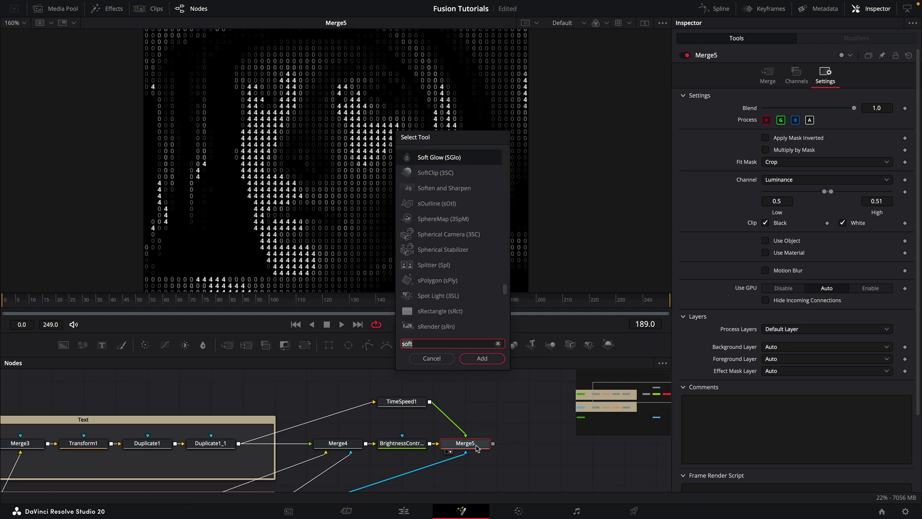
text(col)
key(Down)
key(Down)
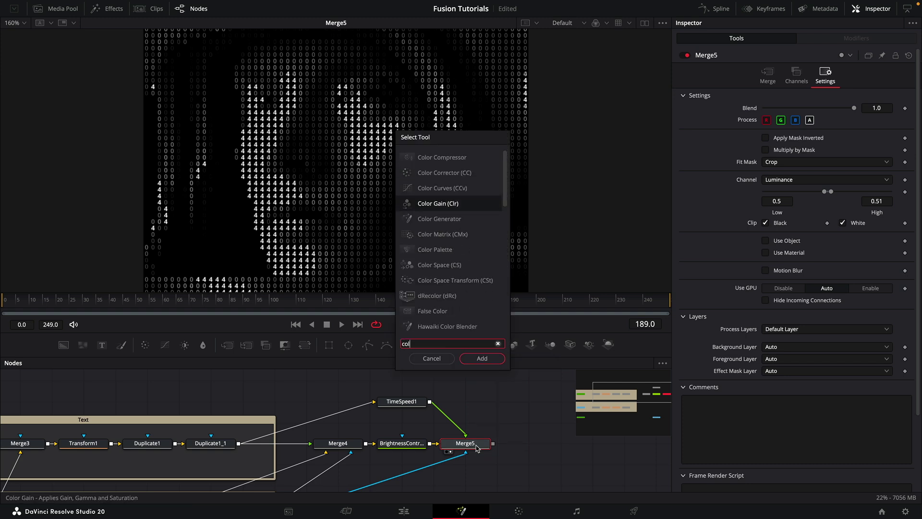
key(Return)
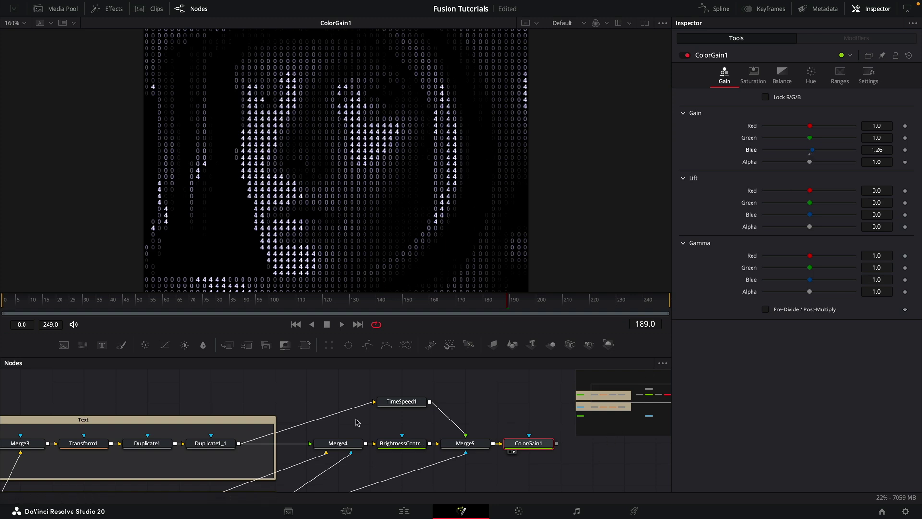
scroll(178, 418, left, 8)
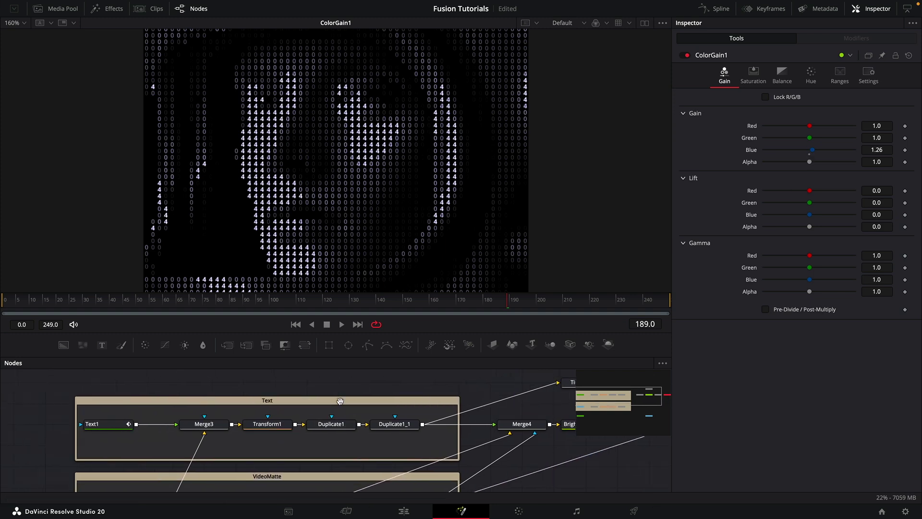
- Paste the symbols £$%^*(^$)]& into Text1's TextScramble Substitute Chars and preview a later frame
click(105, 426)
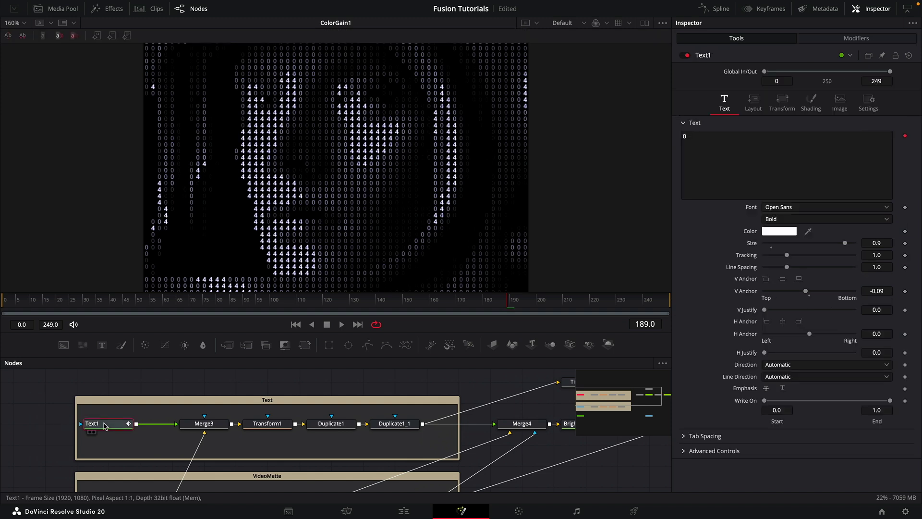
click(833, 41)
click(823, 206)
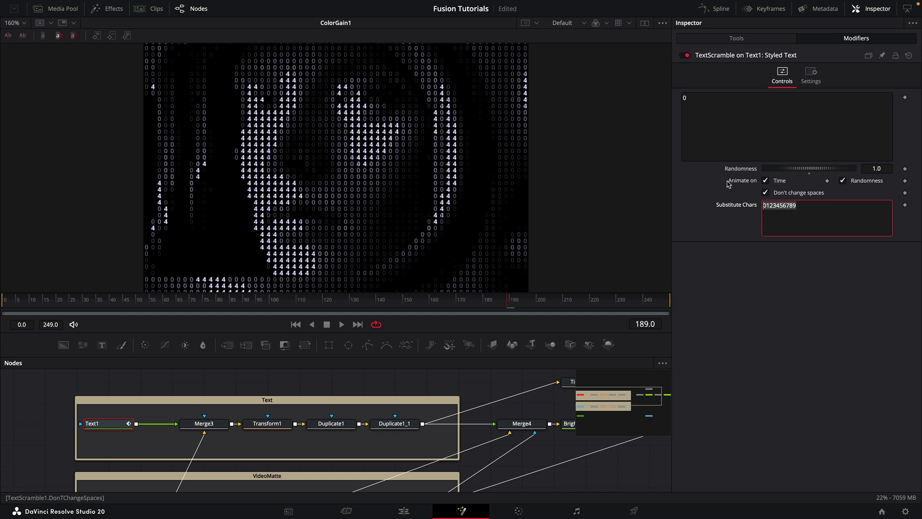
text(£$%^*(^$)]&)
drag(75, 301, 531, 321)
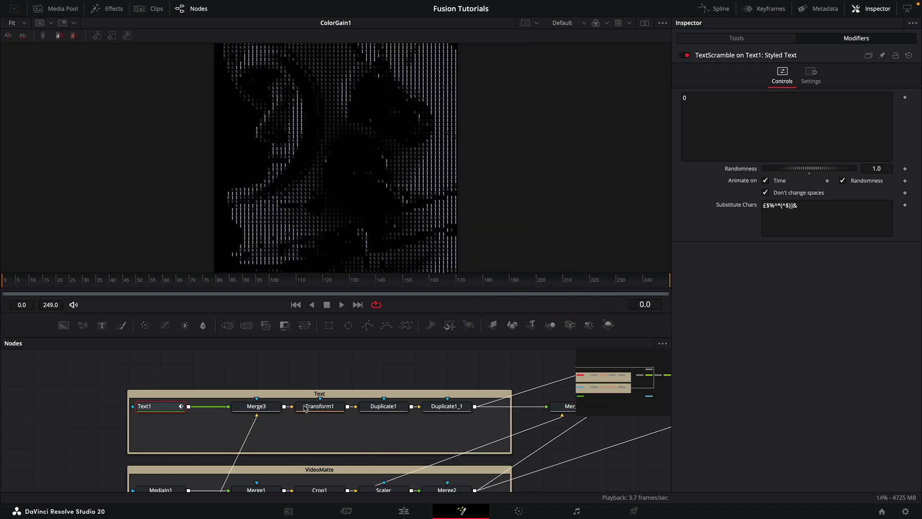
- Set Duplicate1's Time Offset to 1.0 and preview the staggered columns at frame 67
click(383, 406)
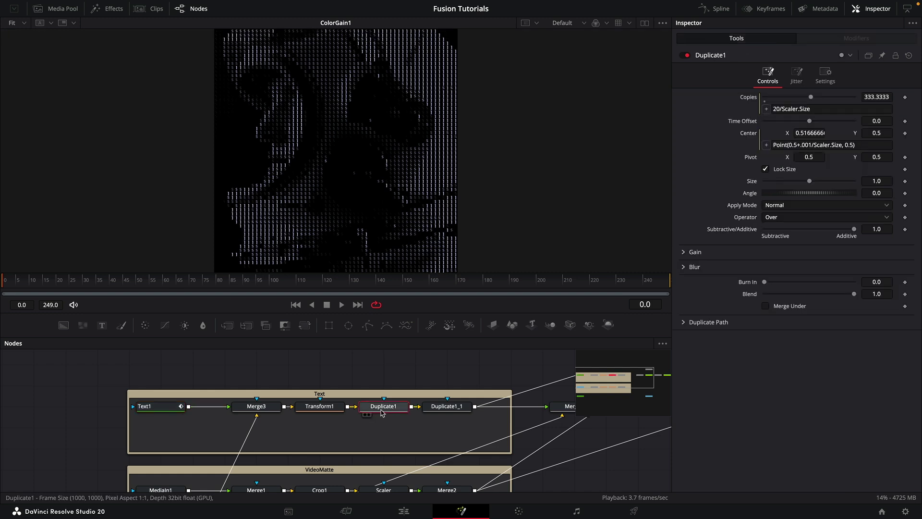
click(888, 120)
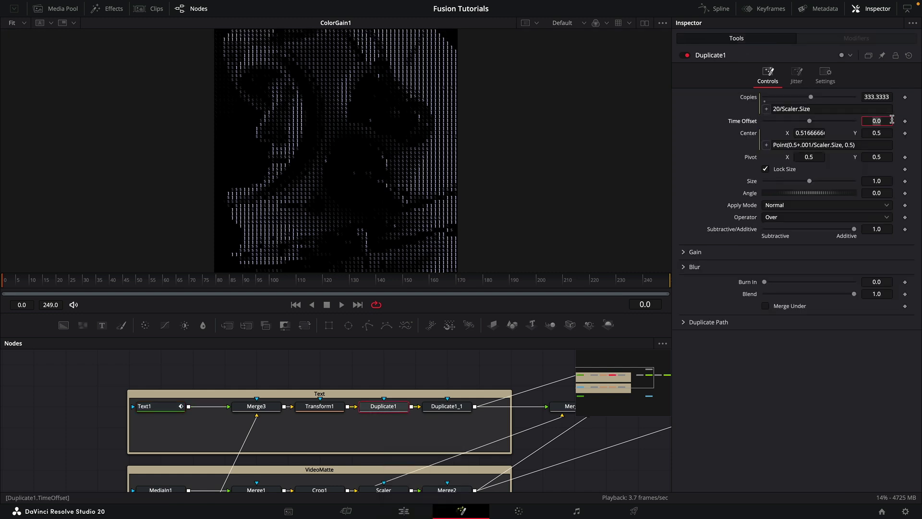
text(1)
key(Tab)
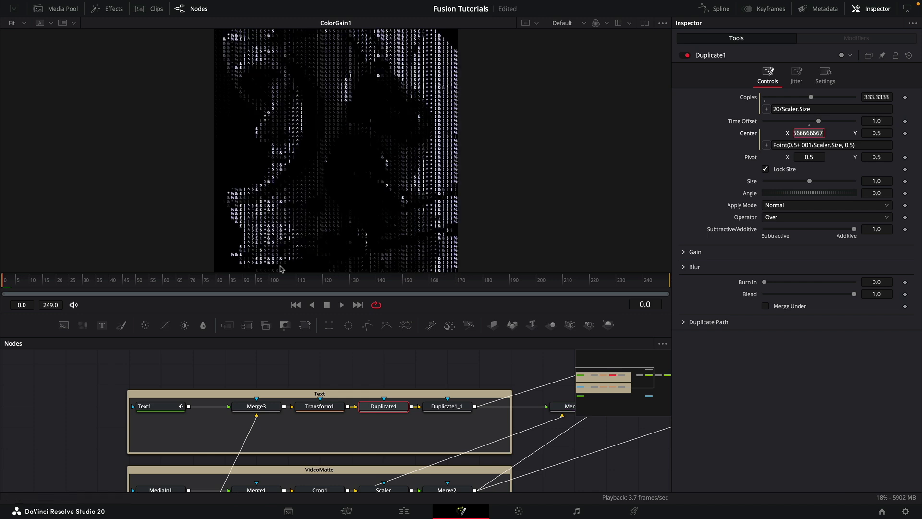
click(182, 281)
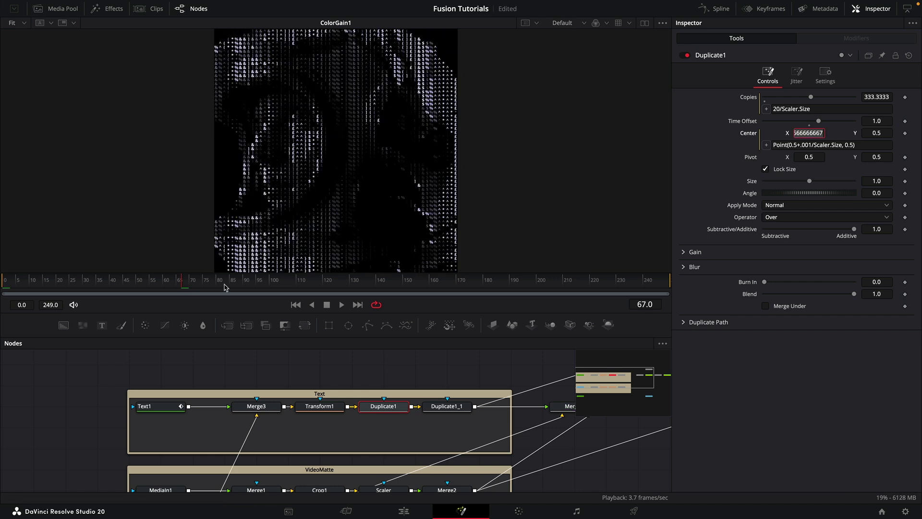